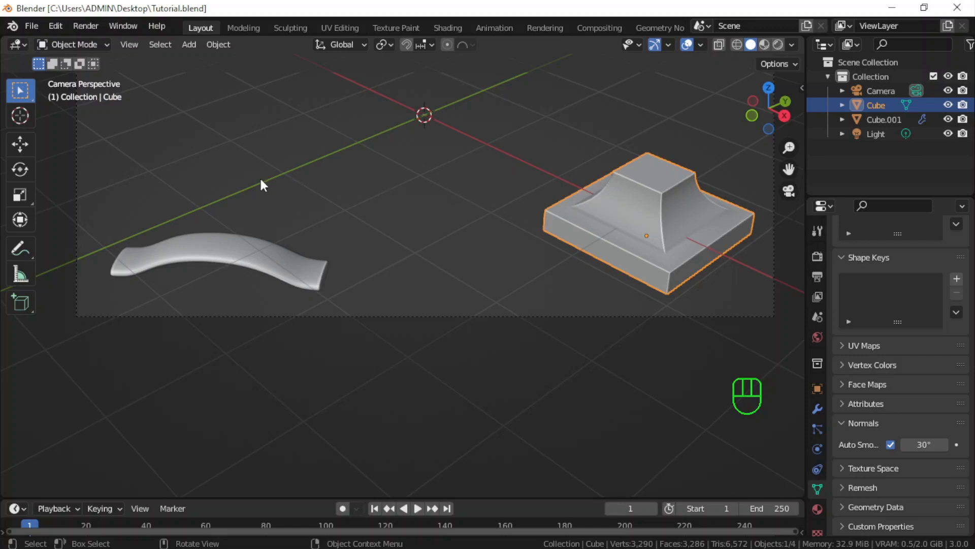
click(217, 254)
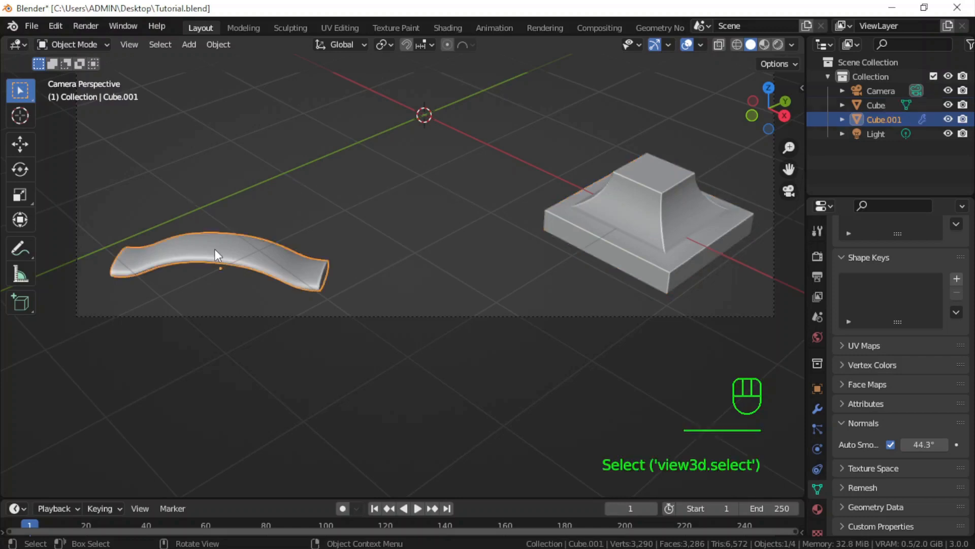
click(622, 221)
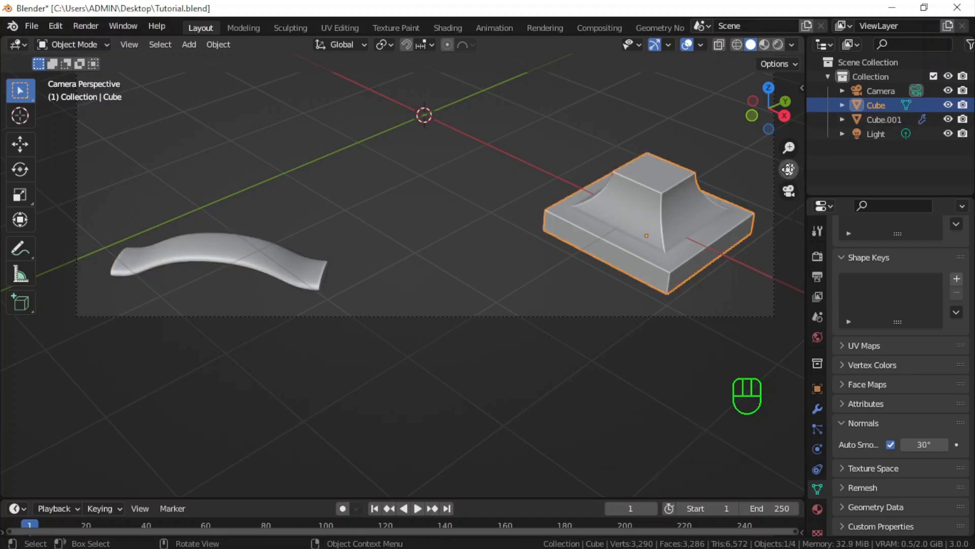
Step: Add a new cube mesh at the world origin
drag(789, 170, 789, 334)
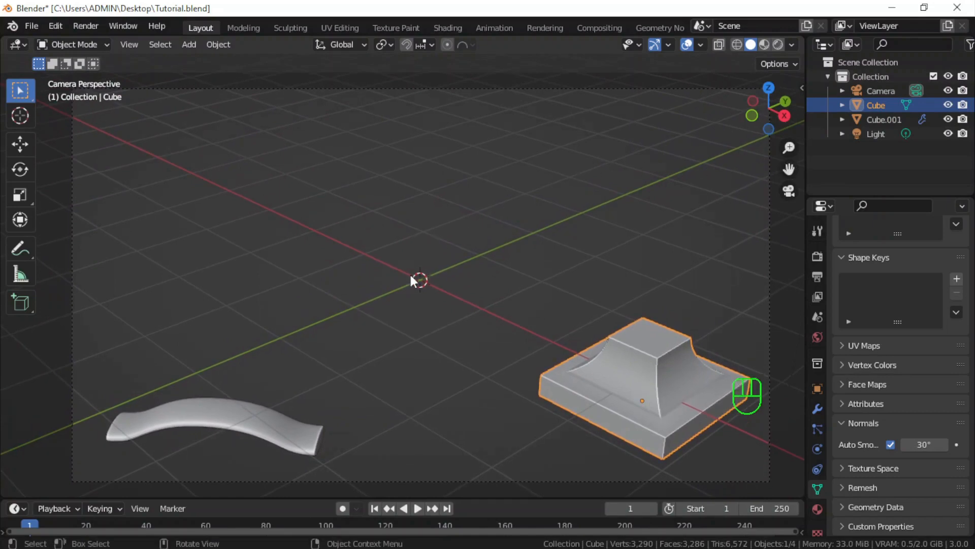
key(shift+a)
mouse_move(362, 257)
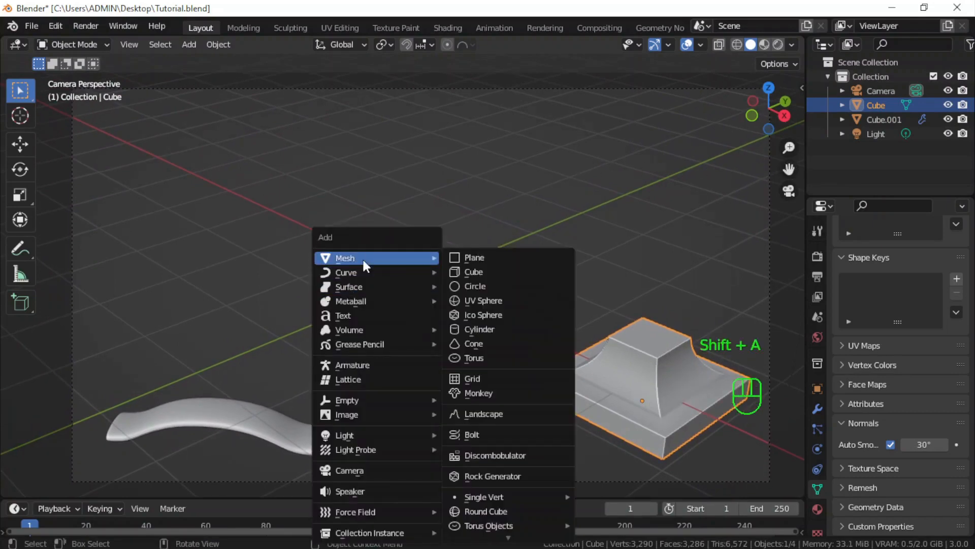
click(471, 271)
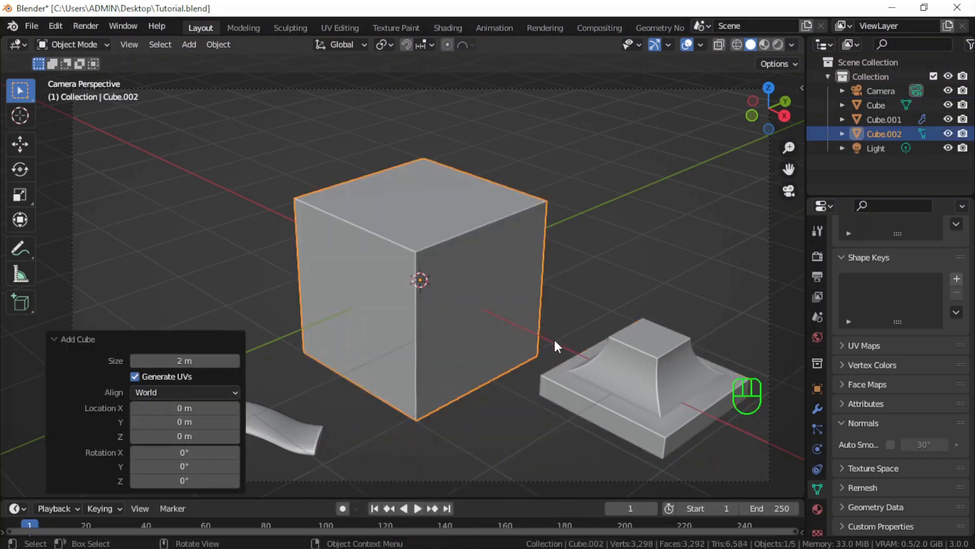
Step: Scale the cube into a long flat bar, by about 0.24 along X, 0.091 along Z and 2.01 along Y
key(s)
key(x)
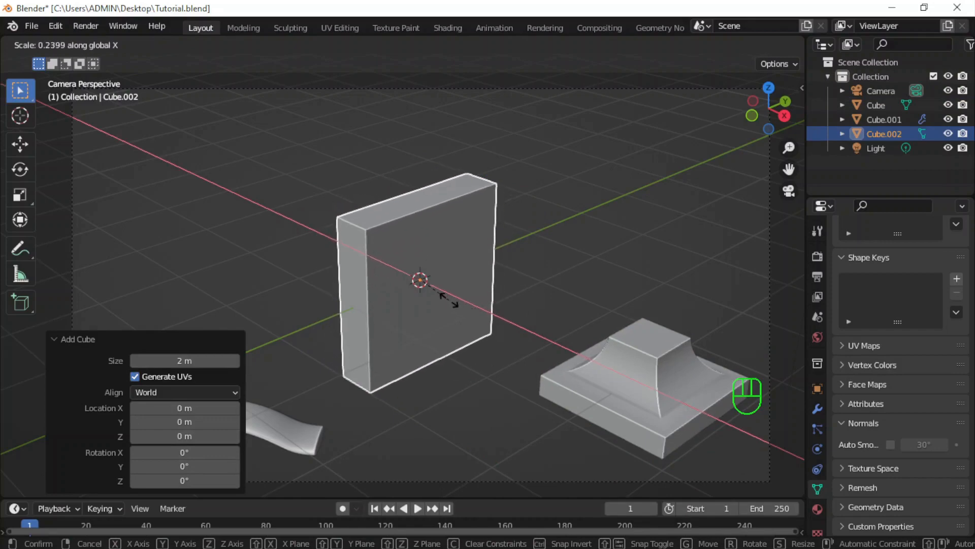
click(444, 282)
key(s)
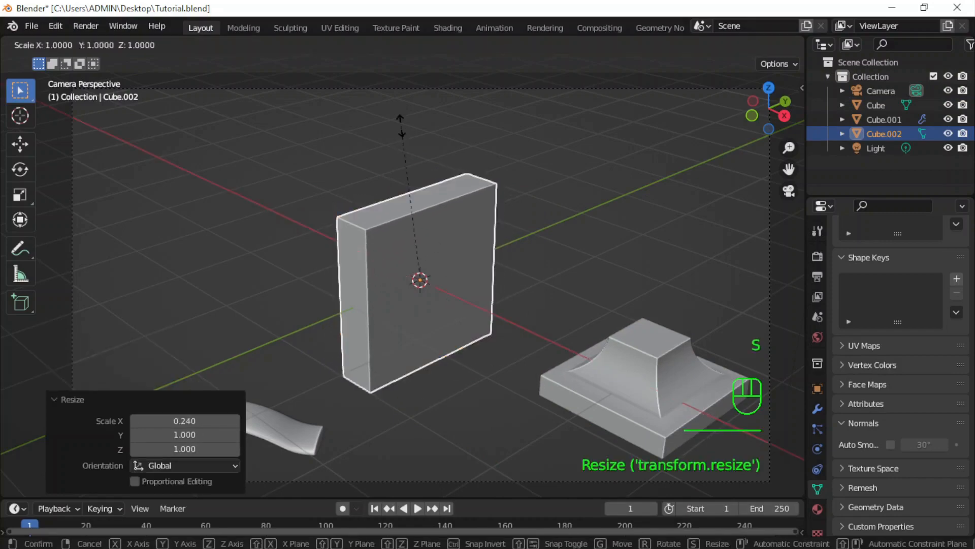
key(z)
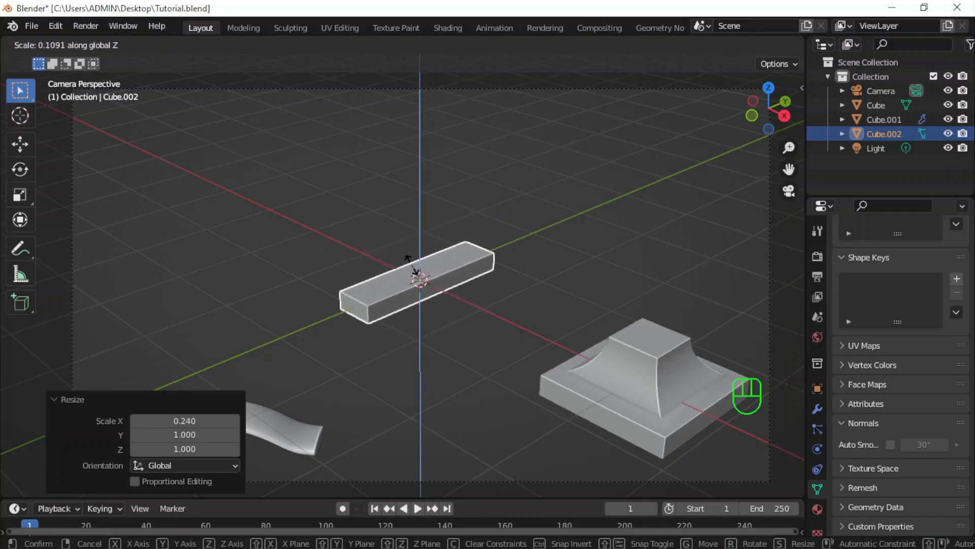
click(413, 268)
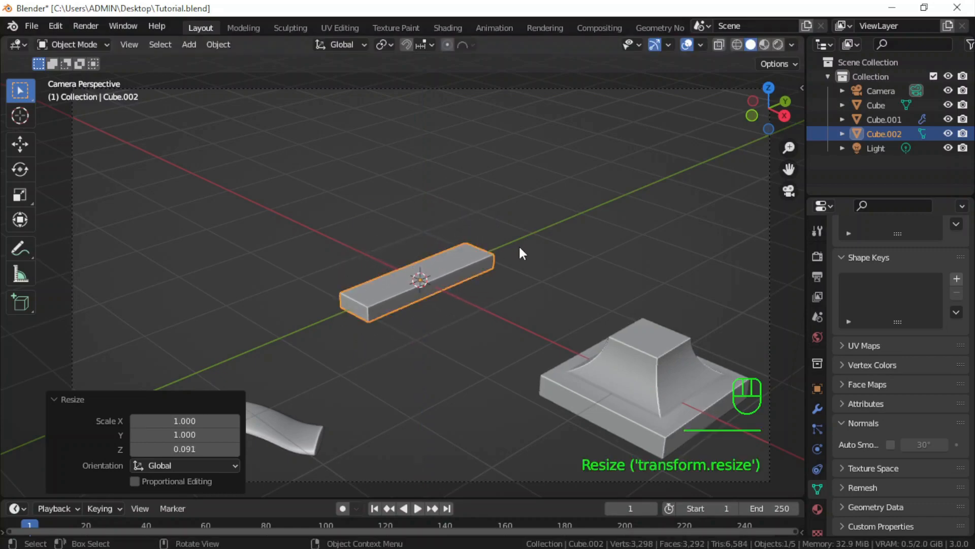
key(s)
key(y)
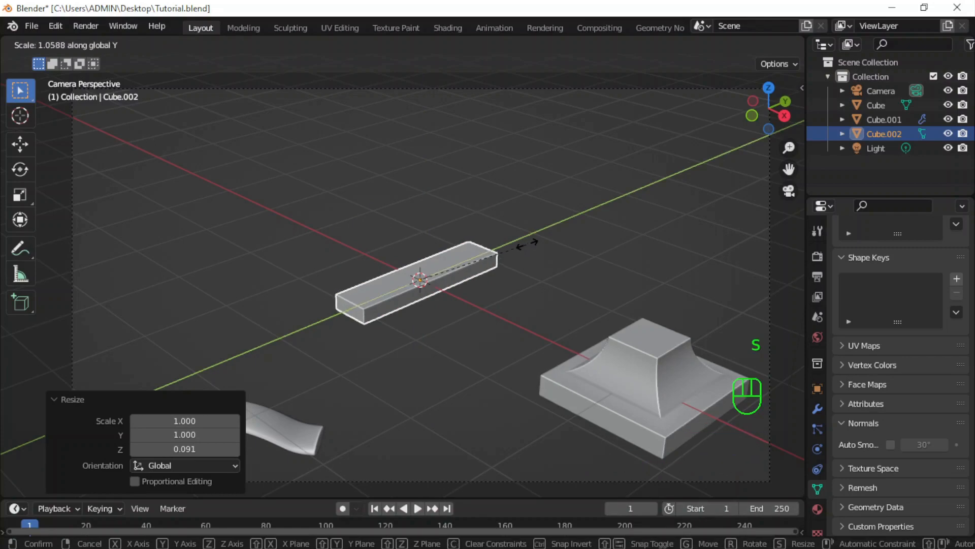
click(615, 202)
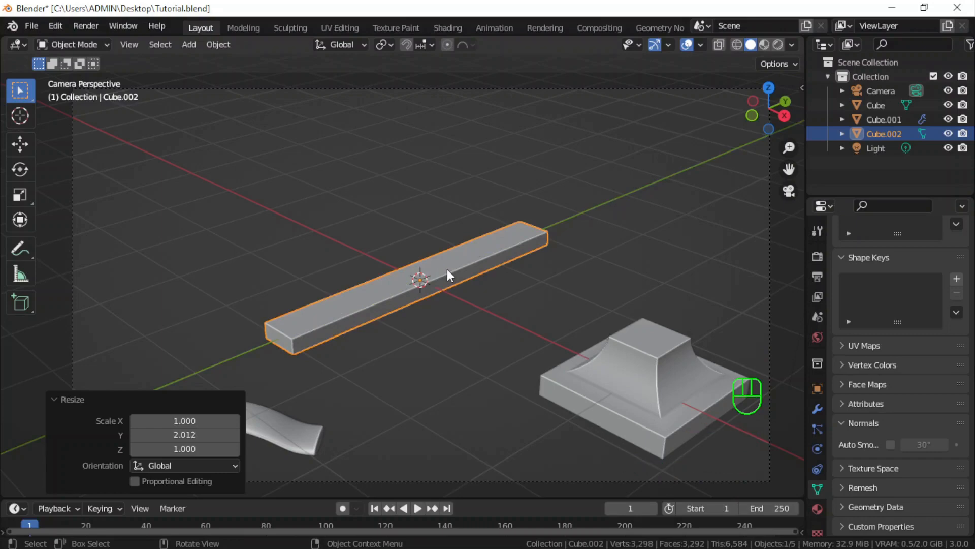
Step: Cut the bar crosswise in Edit Mode with 11 evenly spaced edge loops along its length
key(Tab)
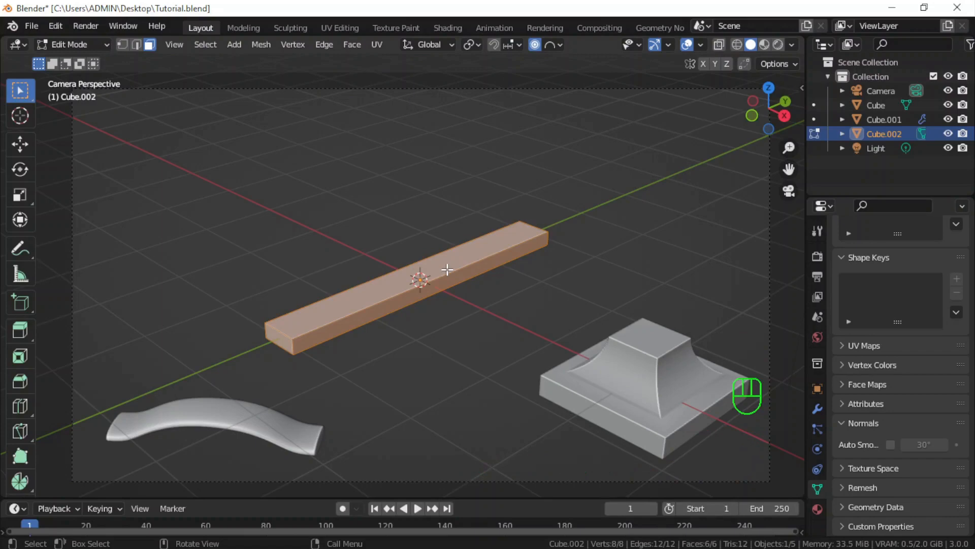
key(ctrl)
key(ctrl+r)
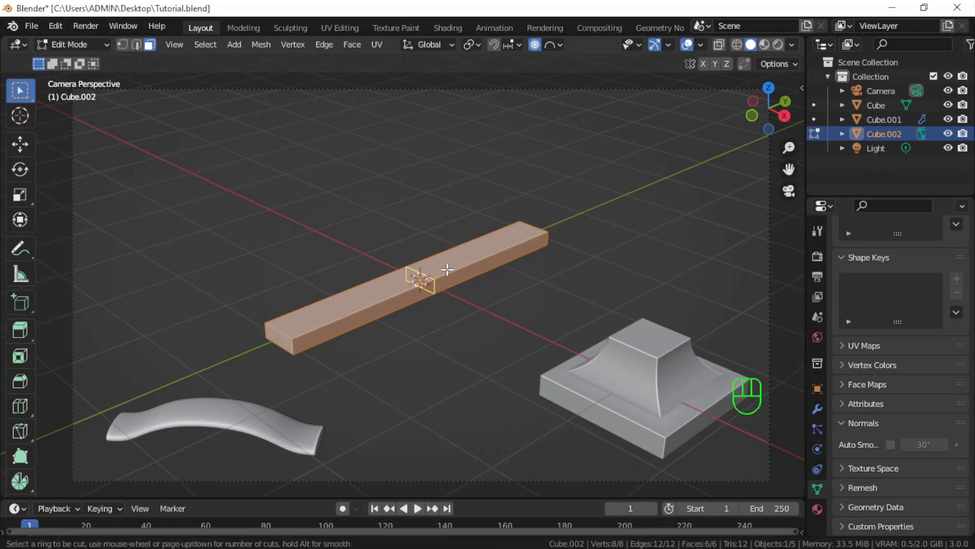
scroll(447, 269, up, 3)
click(447, 270)
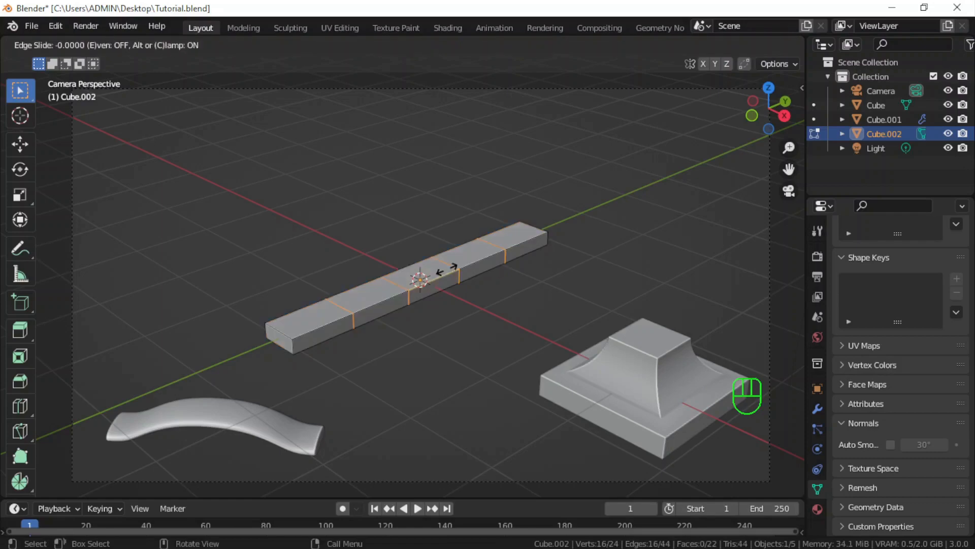
right_click(447, 269)
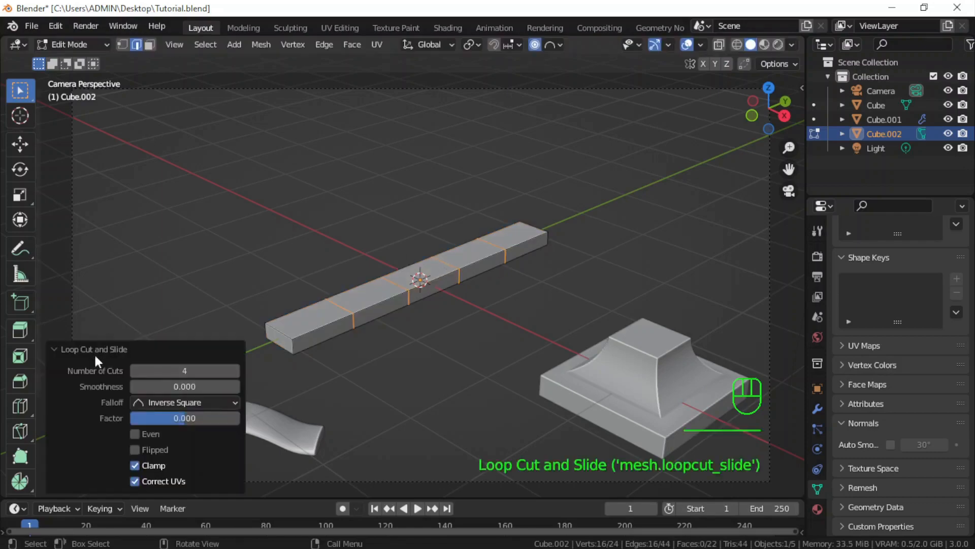
click(187, 369)
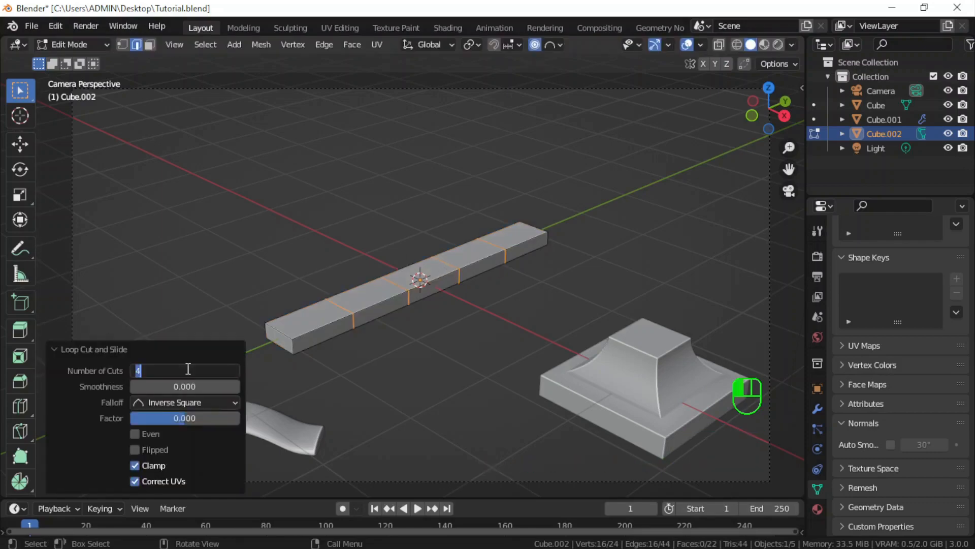
text(11)
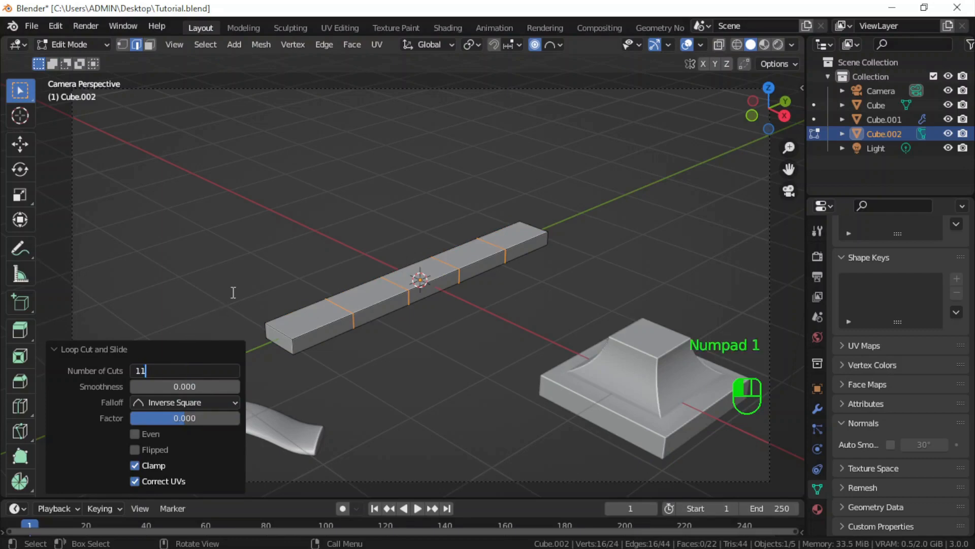
key(Return)
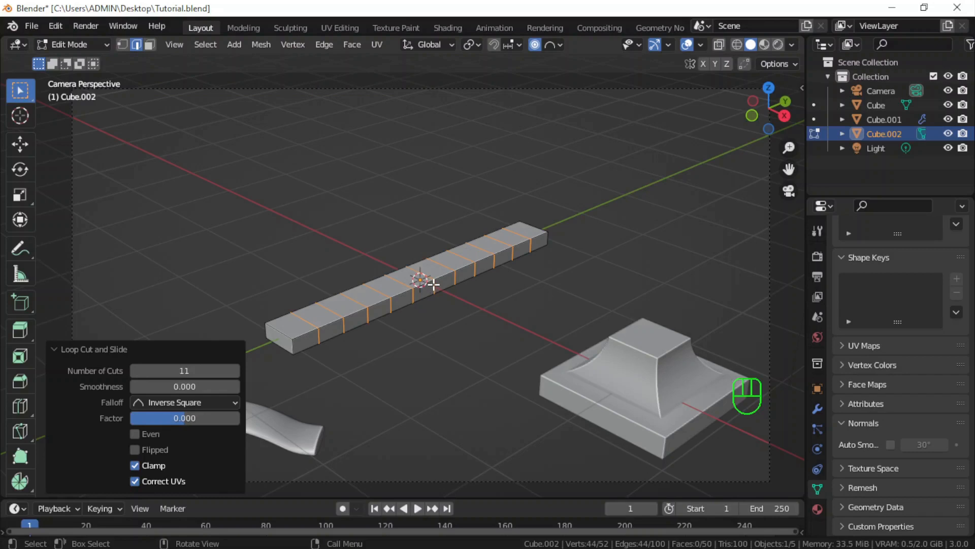
Step: Select the edge loop at the middle of the bar and switch to the right orthographic view
key(alt)
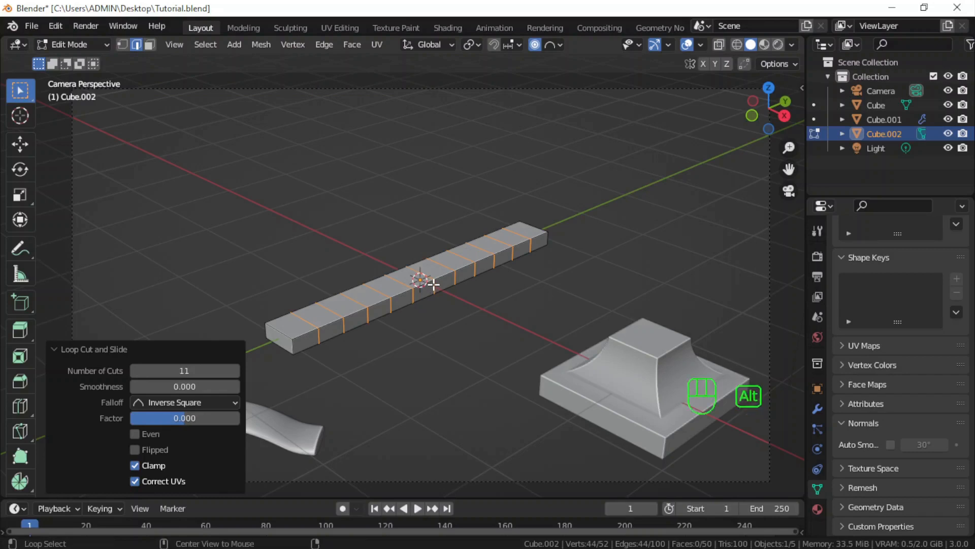
alt+click(433, 285)
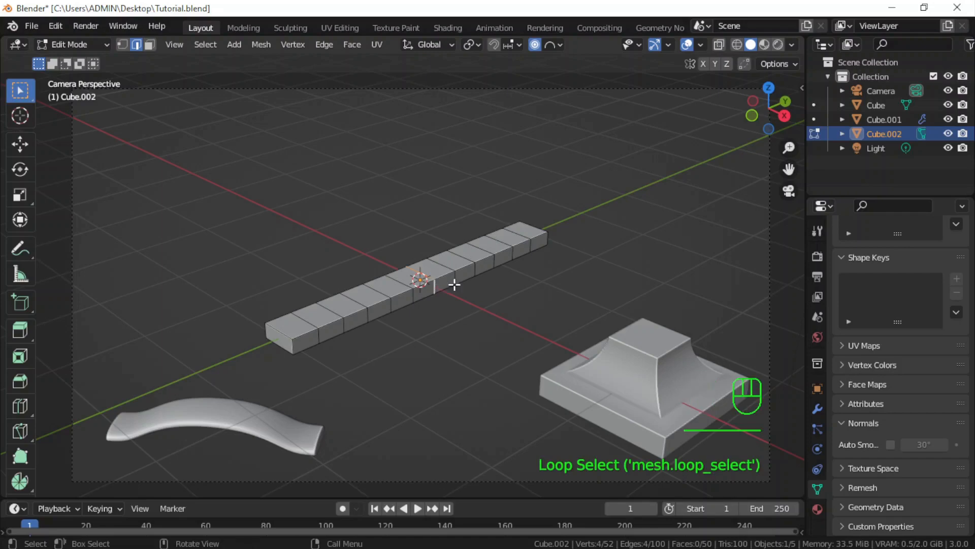
scroll(454, 285, up, 1)
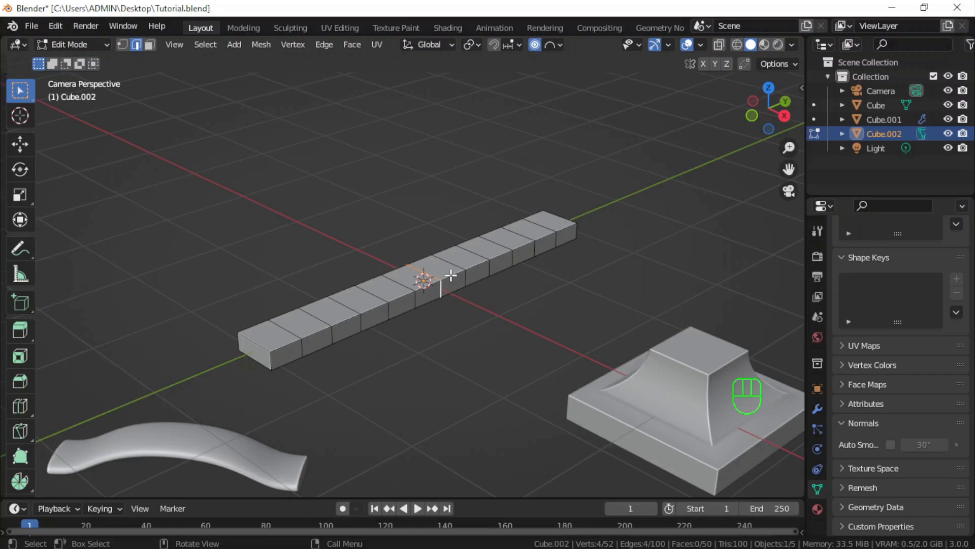
key(KP_1)
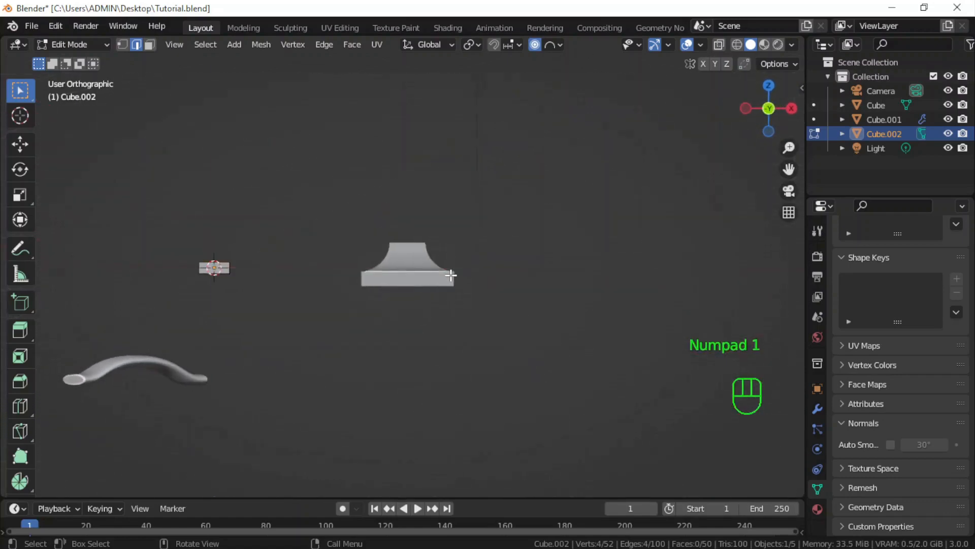
key(KP_3)
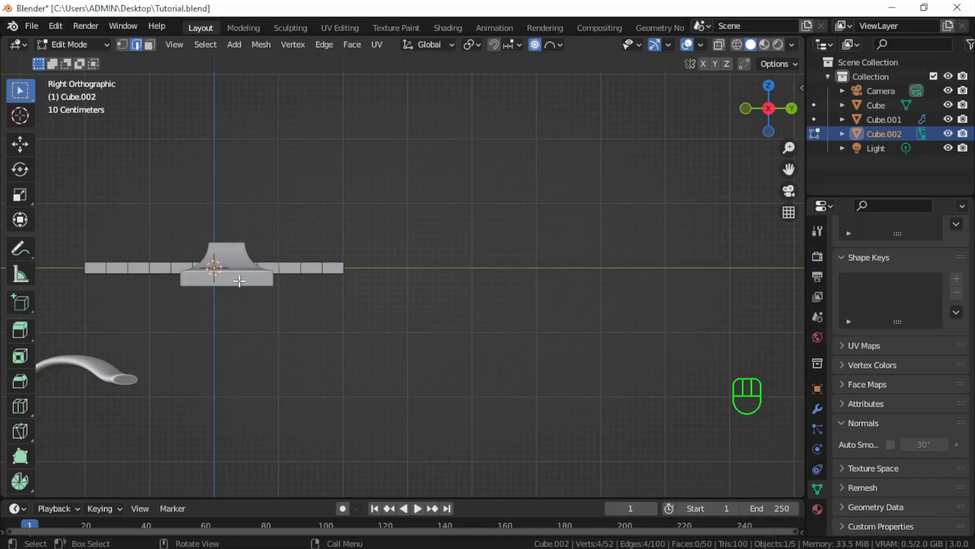
Step: Hide the pedestal object overlapping the bar and return to editing the bar's mesh
key(Tab)
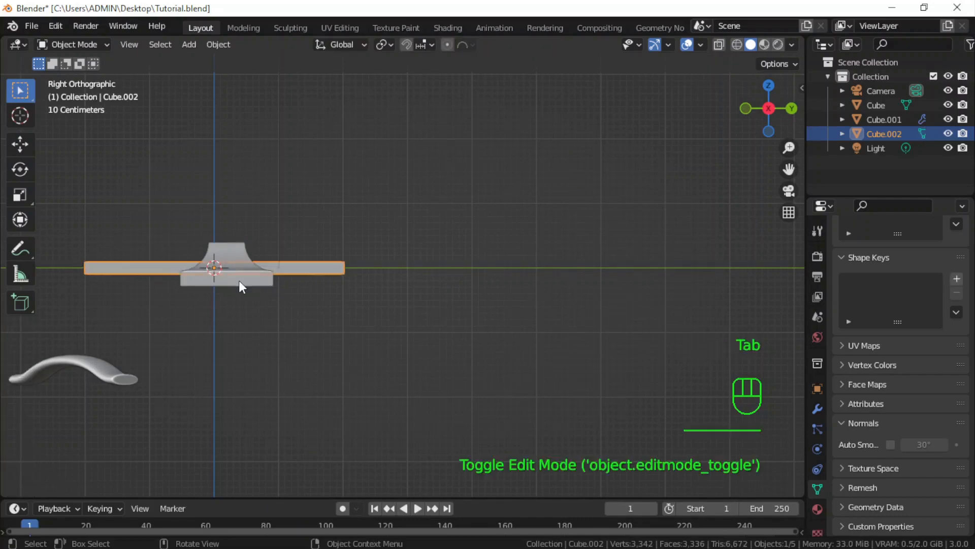
click(239, 279)
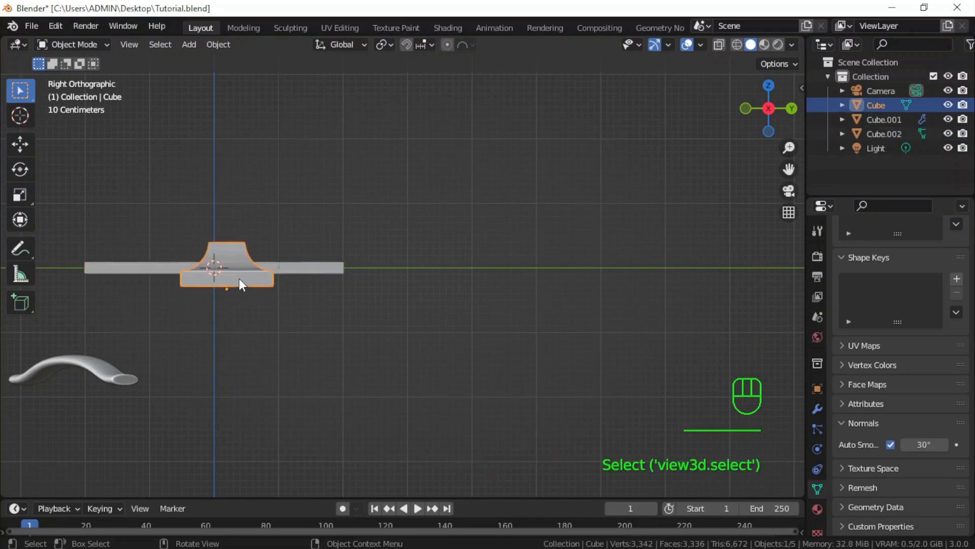
key(h)
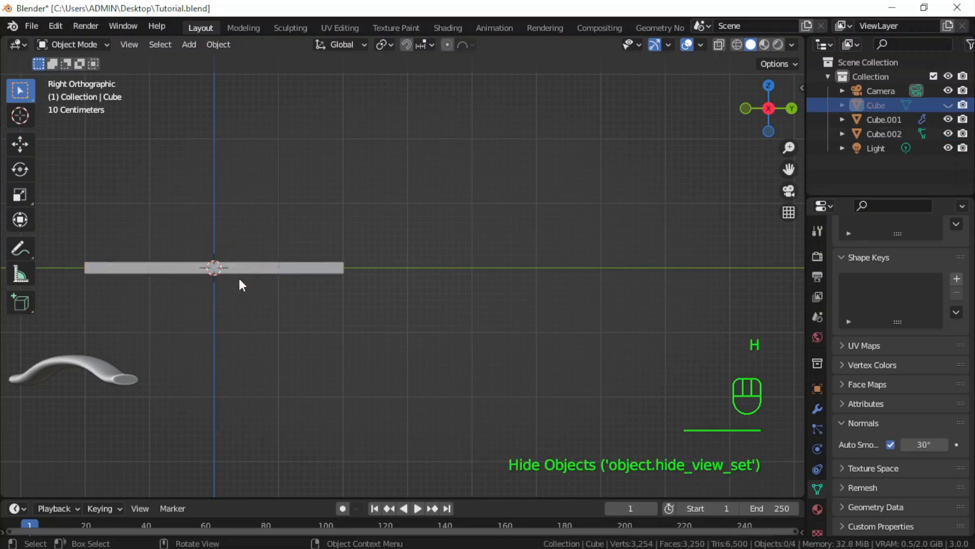
key(Tab)
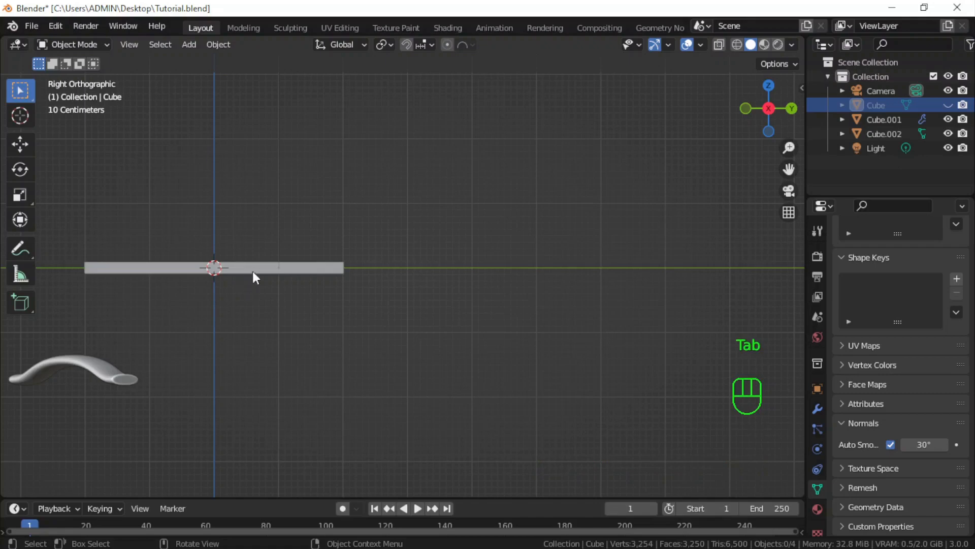
click(256, 265)
key(Tab)
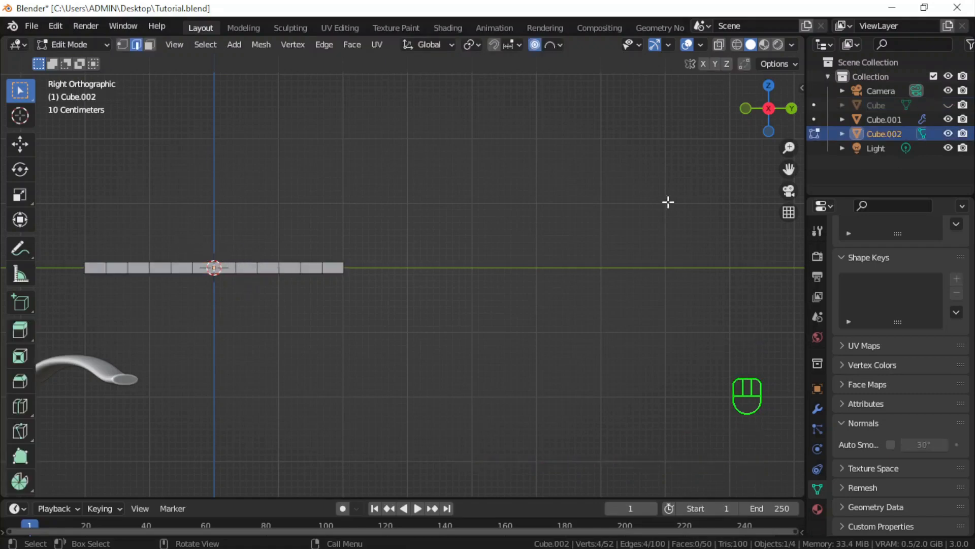
Step: Raise the bar's middle loop about 0.434 m along Z with proportional editing, sphere falloff and size about 1.46, and return to Object Mode
drag(785, 171, 627, 200)
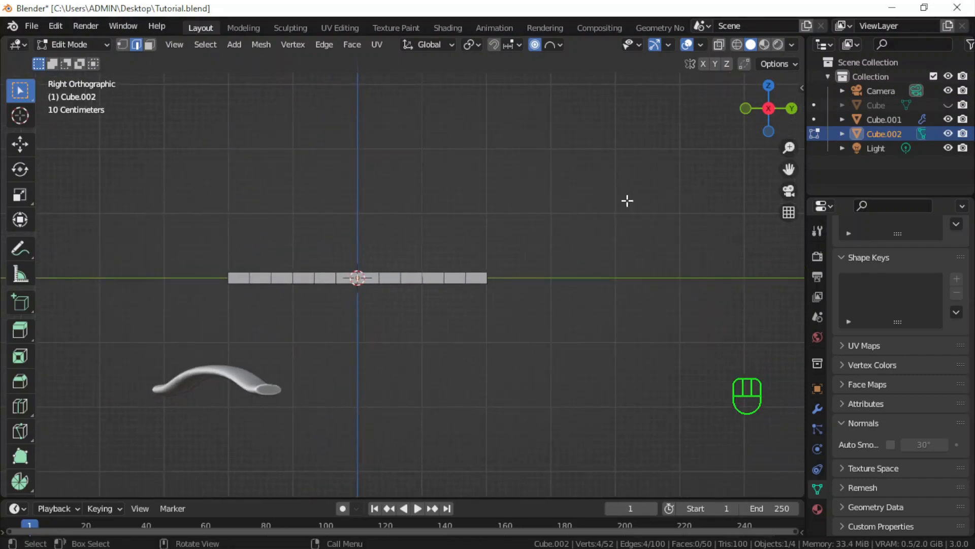
key(g)
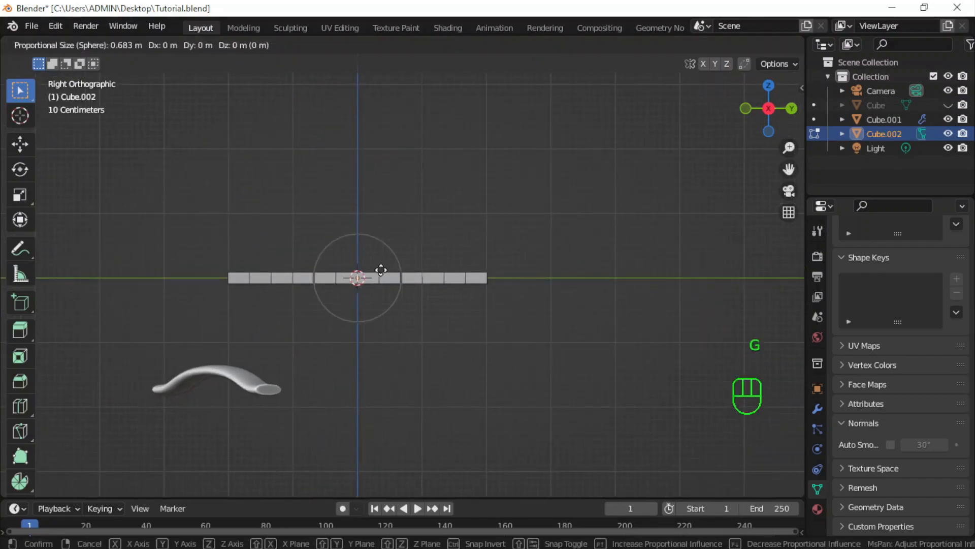
key(z)
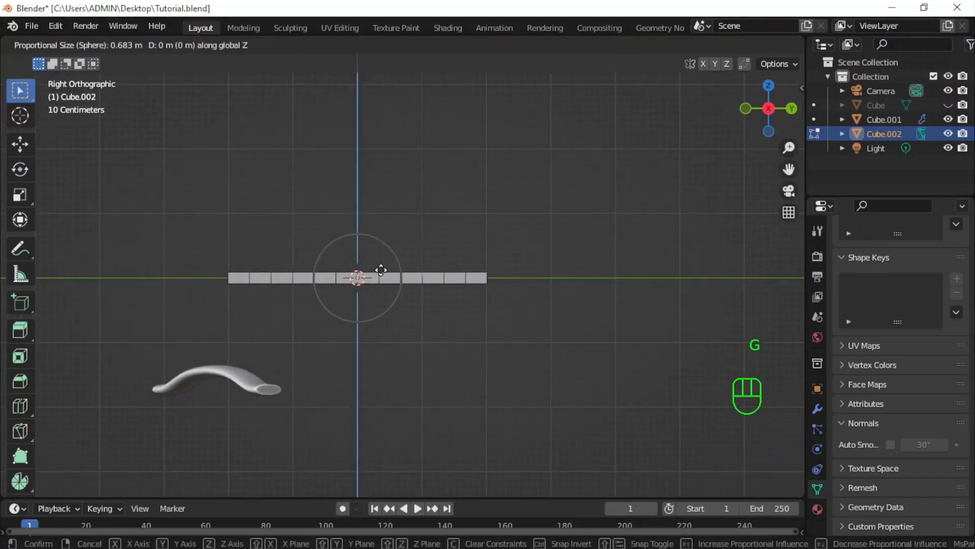
scroll(381, 269, down, 8)
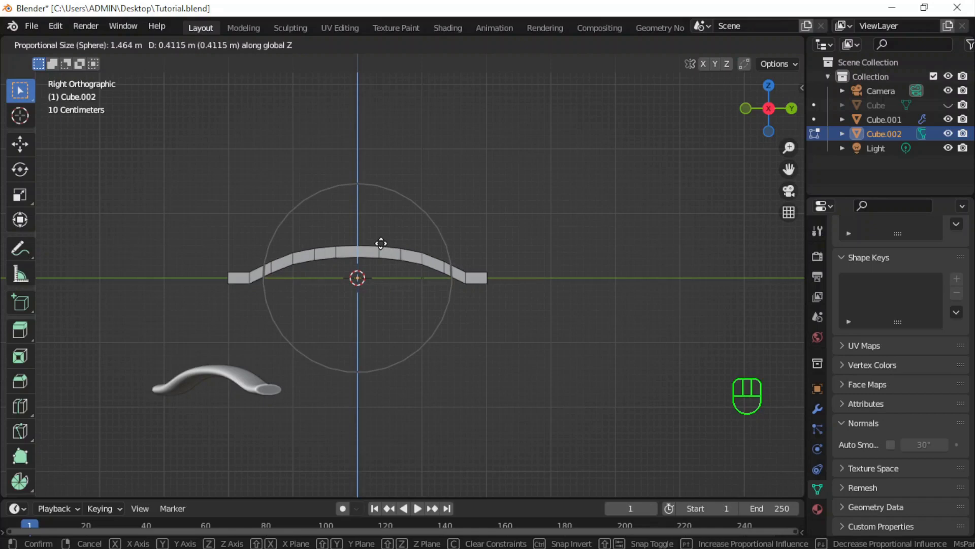
click(381, 242)
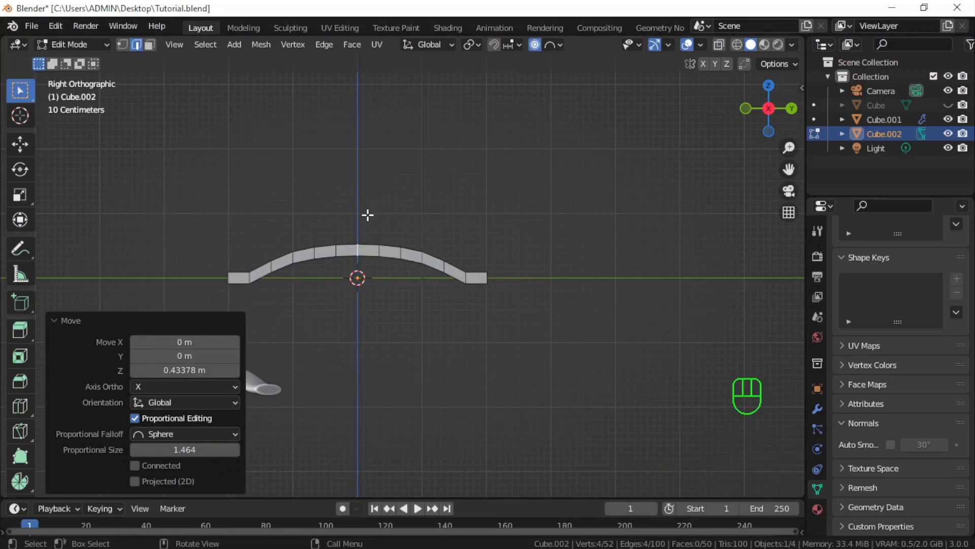
key(KP_0)
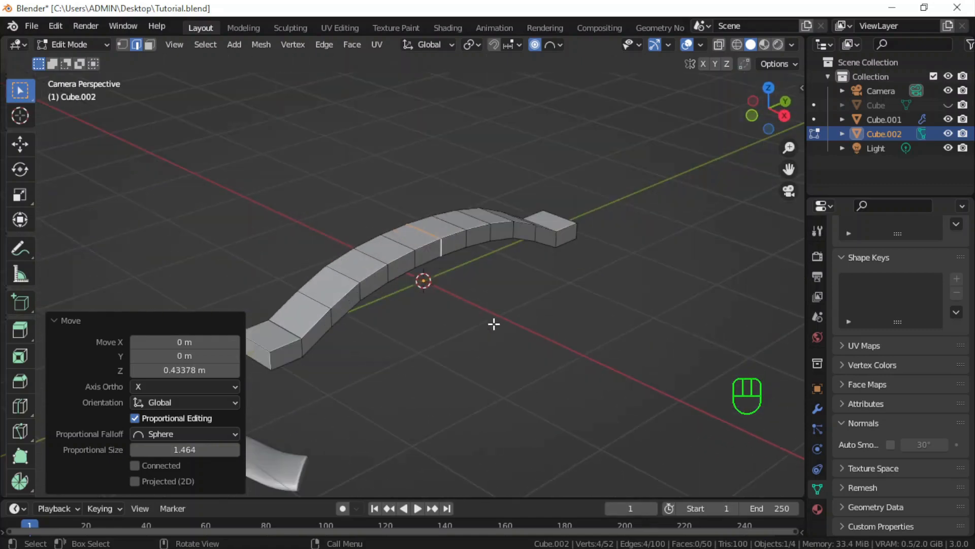
key(Tab)
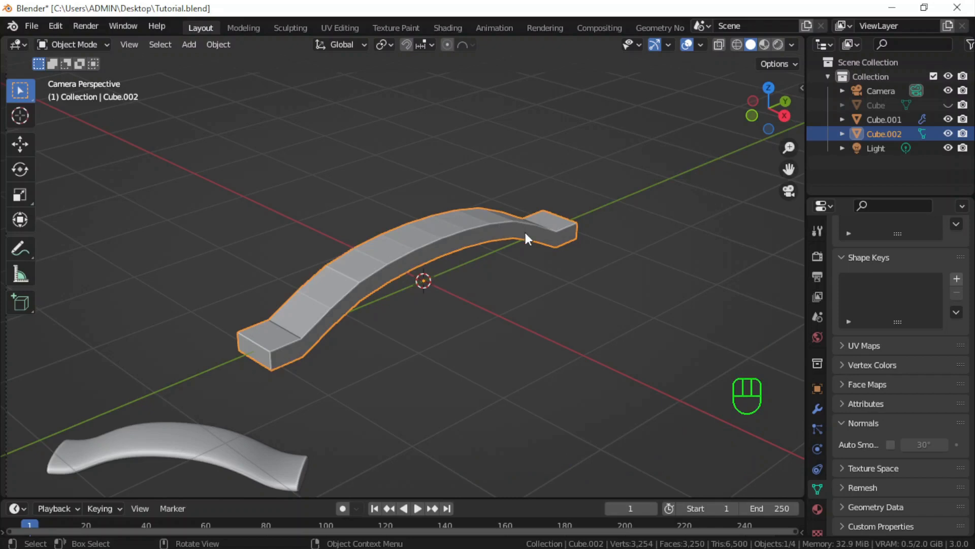
Step: Shade the curved bar smooth and enable Auto Smooth with an angle of about 79.1°
right_click(452, 234)
click(434, 233)
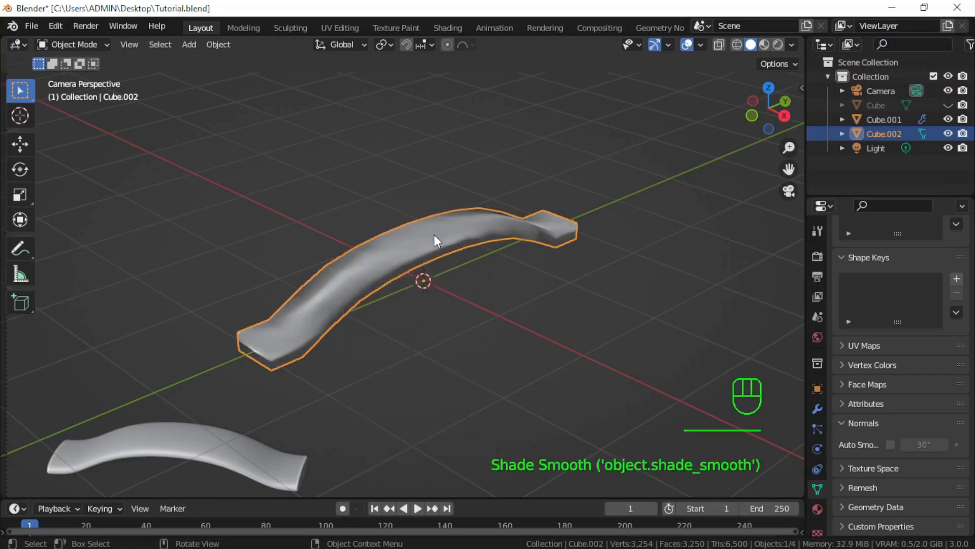
click(889, 445)
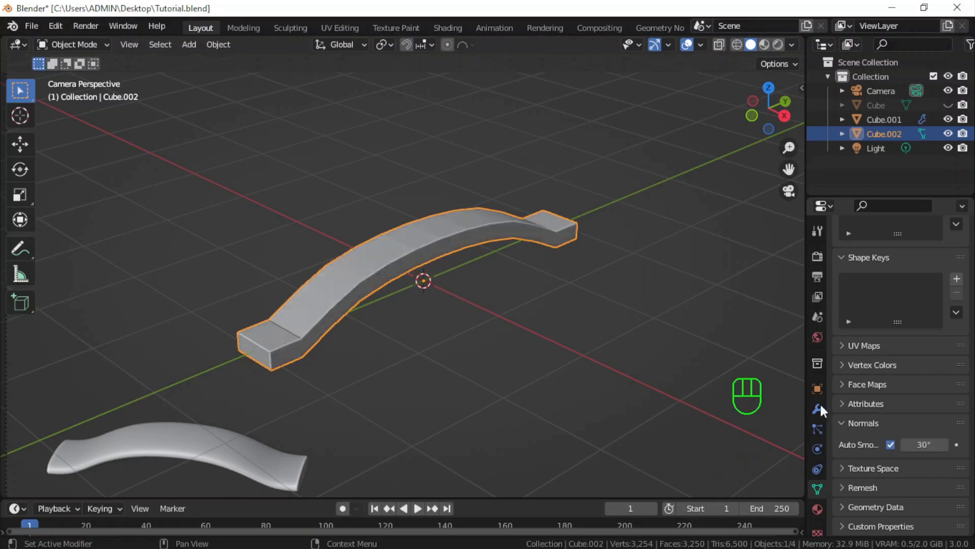
click(923, 445)
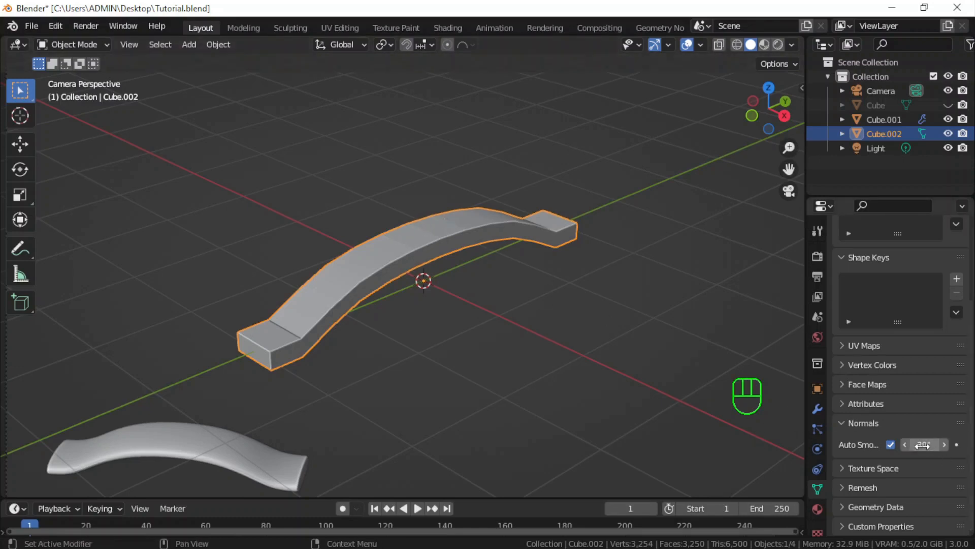
drag(918, 445, 971, 445)
click(420, 365)
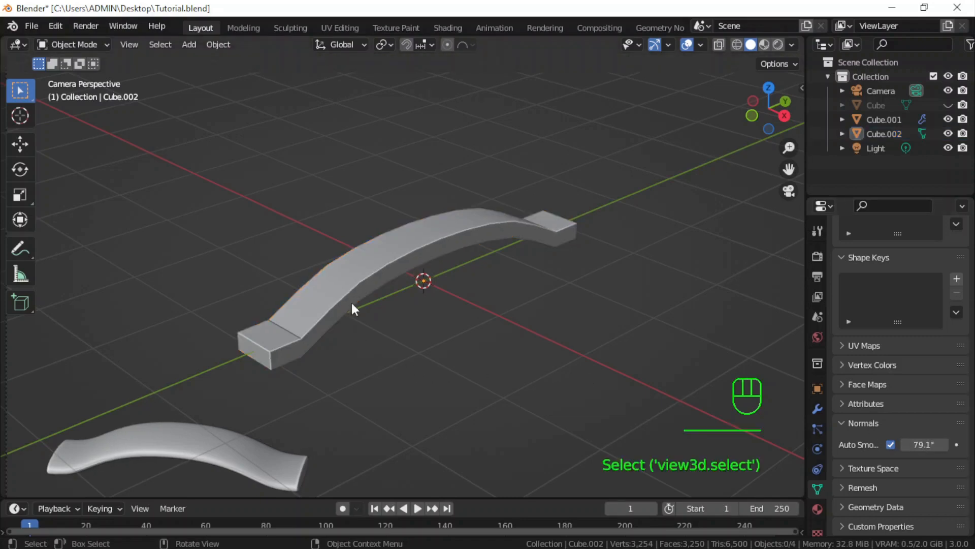
click(372, 285)
mouse_move(413, 282)
middle_down()
mouse_move(413, 324)
mouse_move(392, 269)
mouse_move(427, 297)
mouse_move(411, 298)
mouse_move(420, 285)
mouse_move(423, 295)
middle_up()
scroll(423, 296, up, 2)
scroll(426, 302, up, 1)
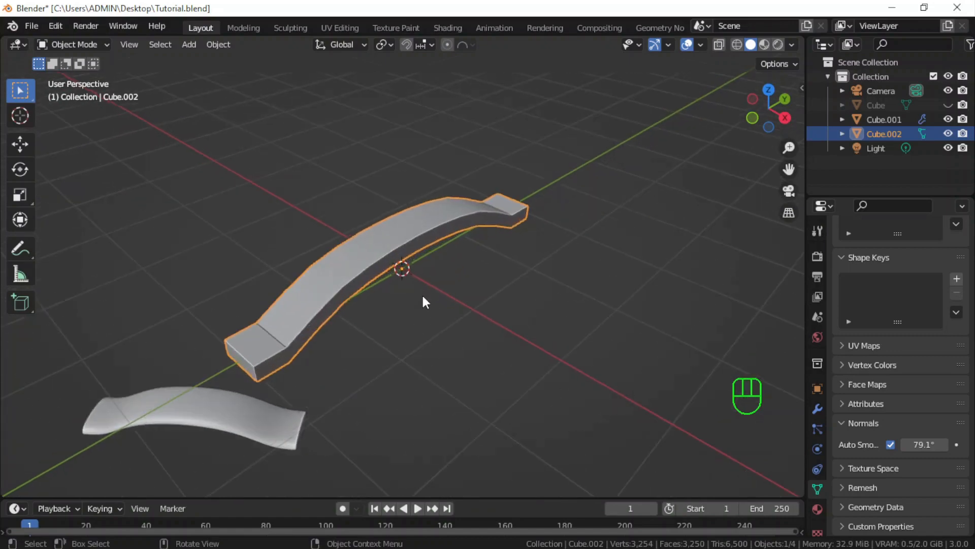
Step: Add a Subdivision Surface modifier to the curved bar and set its viewport level to 2
click(154, 419)
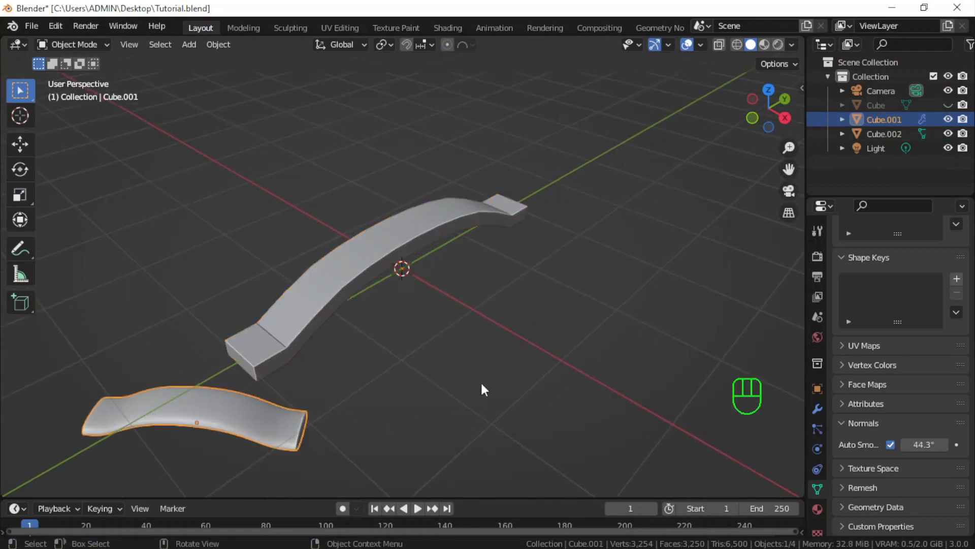
click(406, 239)
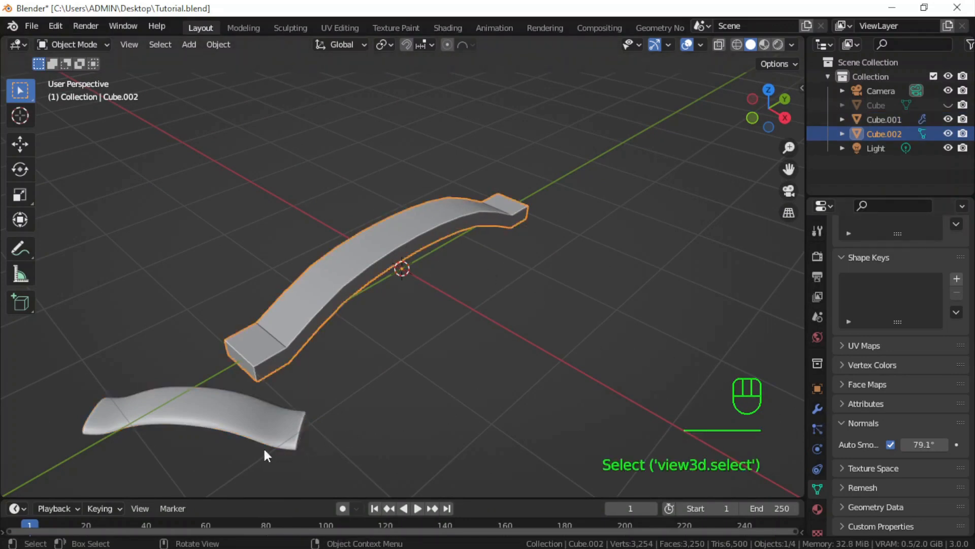
click(816, 408)
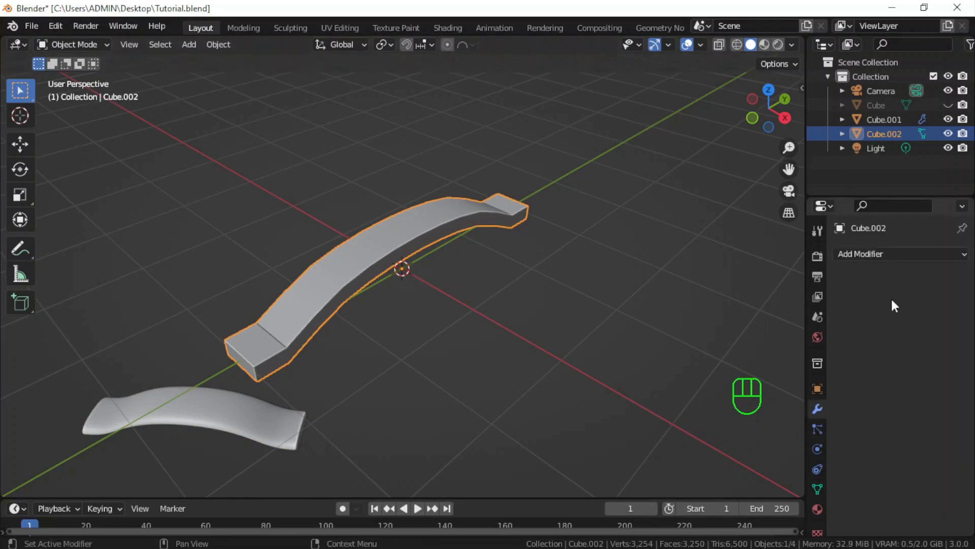
click(878, 253)
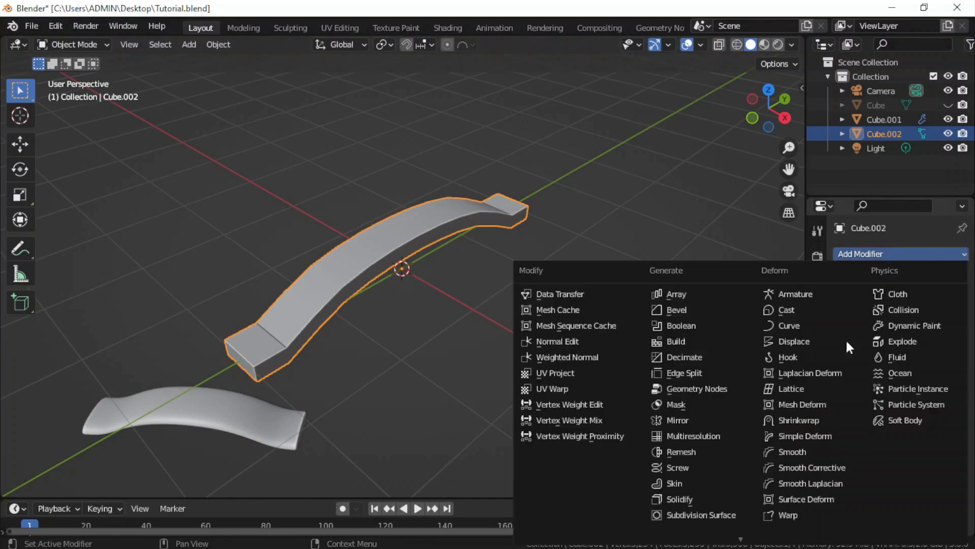
click(689, 512)
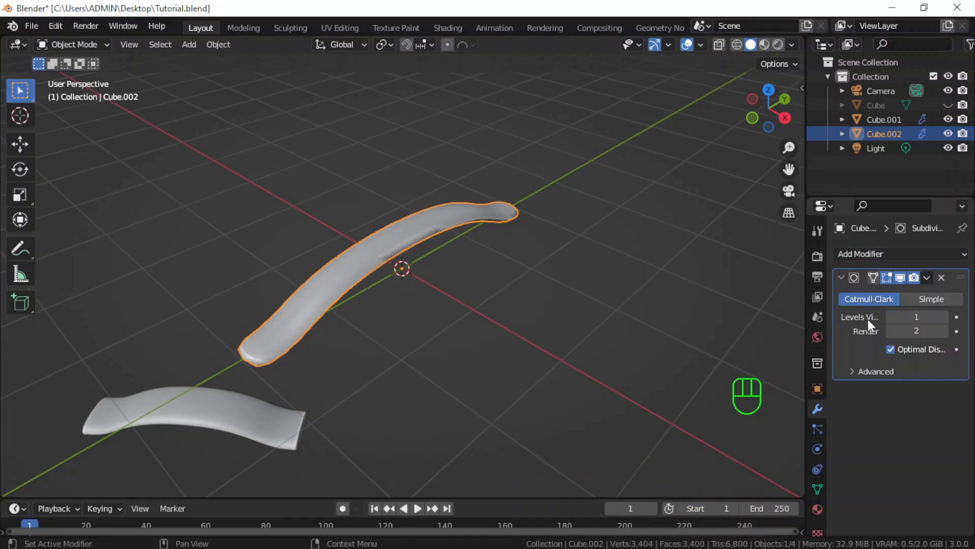
drag(806, 321, 732, 321)
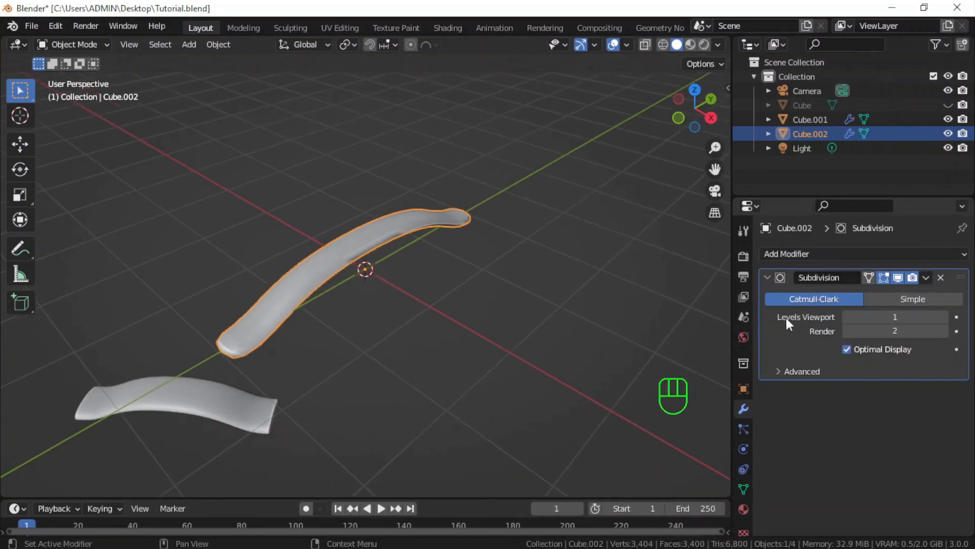
click(940, 317)
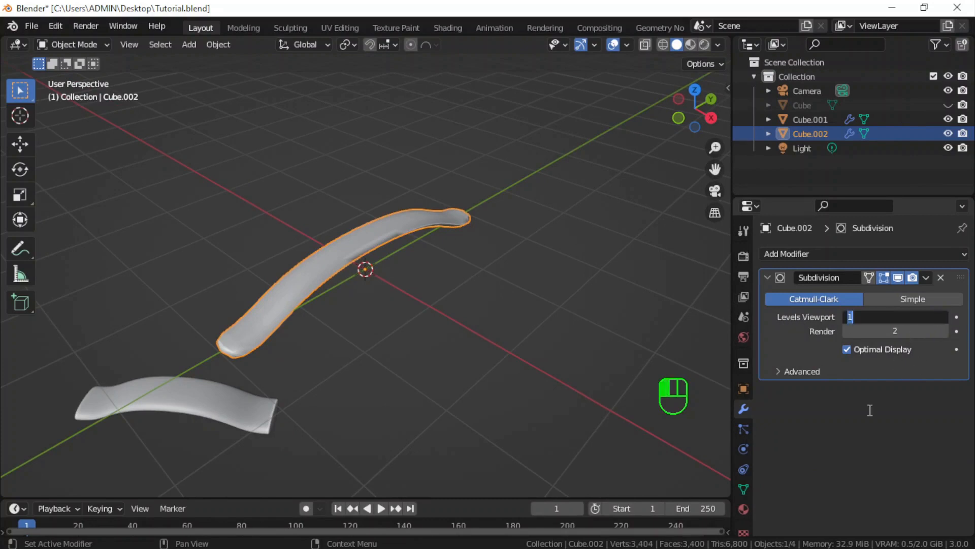
click(870, 410)
click(944, 317)
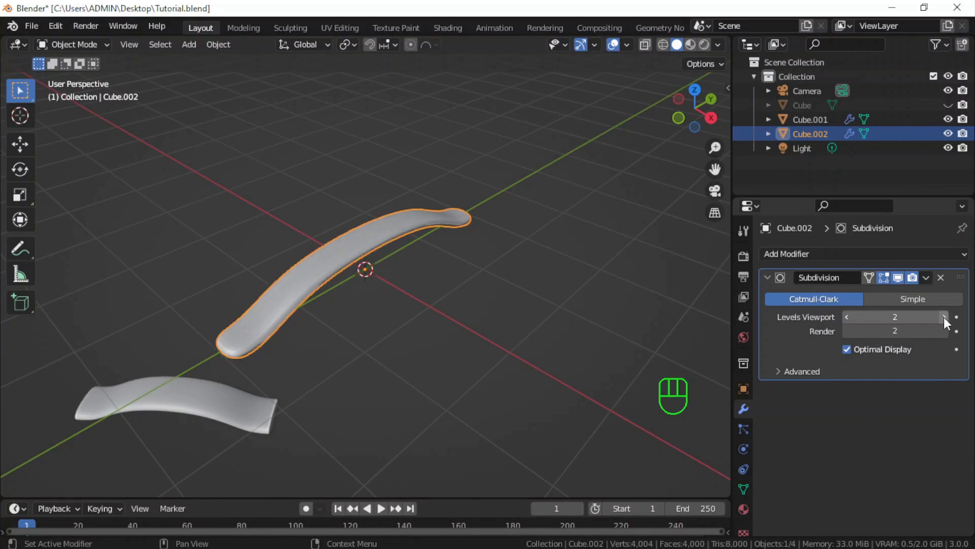
click(400, 320)
middle_drag(400, 321, 359, 304)
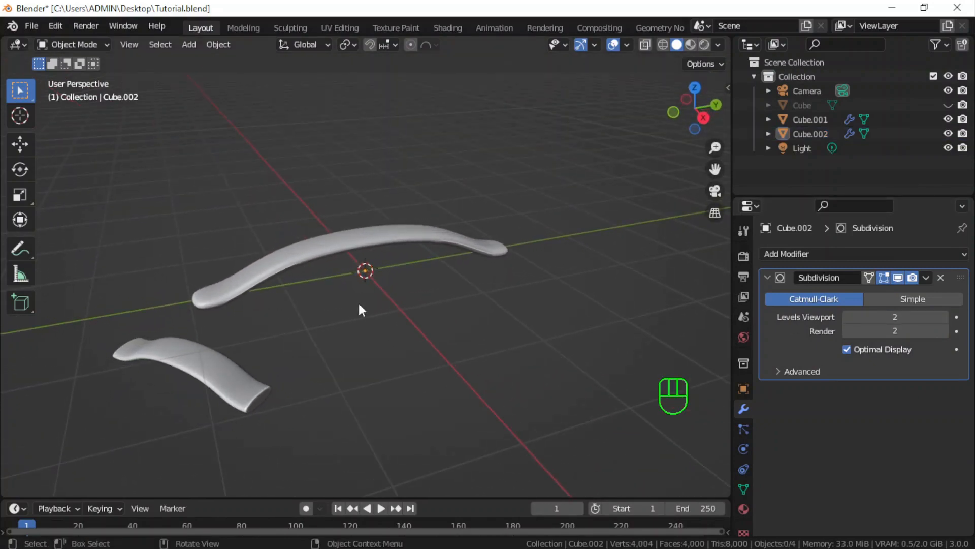
Step: Inset the face at the bar's negative-Y end in Edit Mode with a thickness of 0 m to sharpen its edge
click(329, 254)
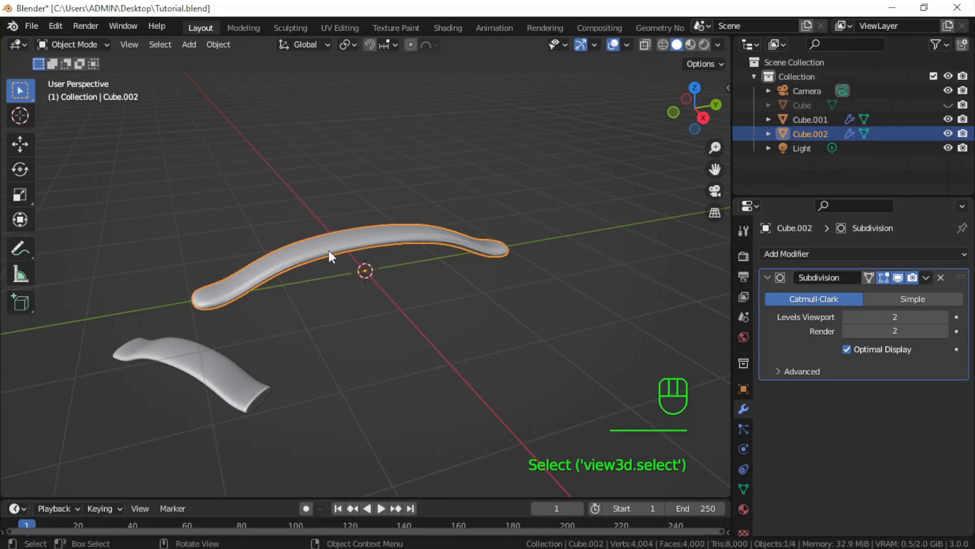
key(Tab)
middle_drag(332, 341, 350, 318)
click(149, 44)
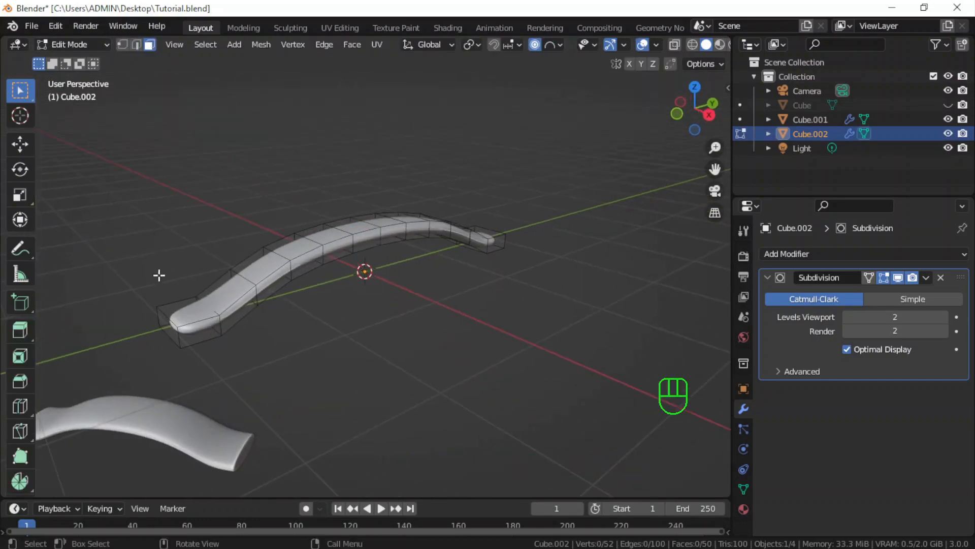
click(167, 326)
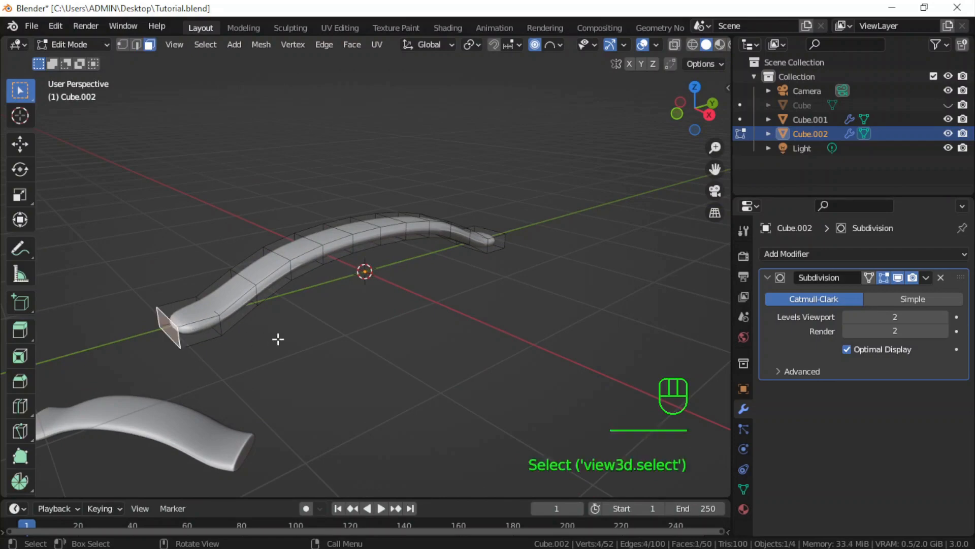
key(i)
click(301, 344)
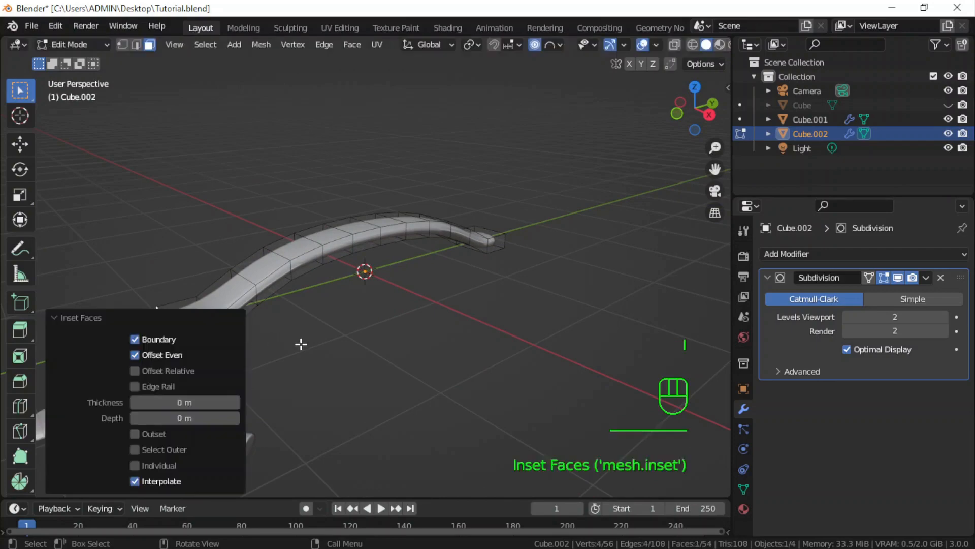
click(321, 339)
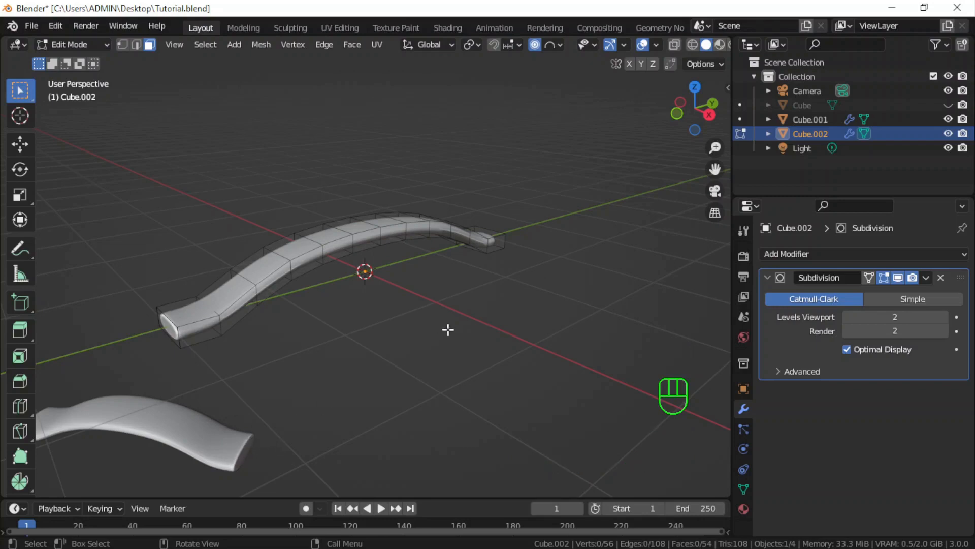
Step: Inset the face at the bar's opposite, positive-Y end with 0 m thickness and return to Object Mode
middle_drag(450, 324, 279, 296)
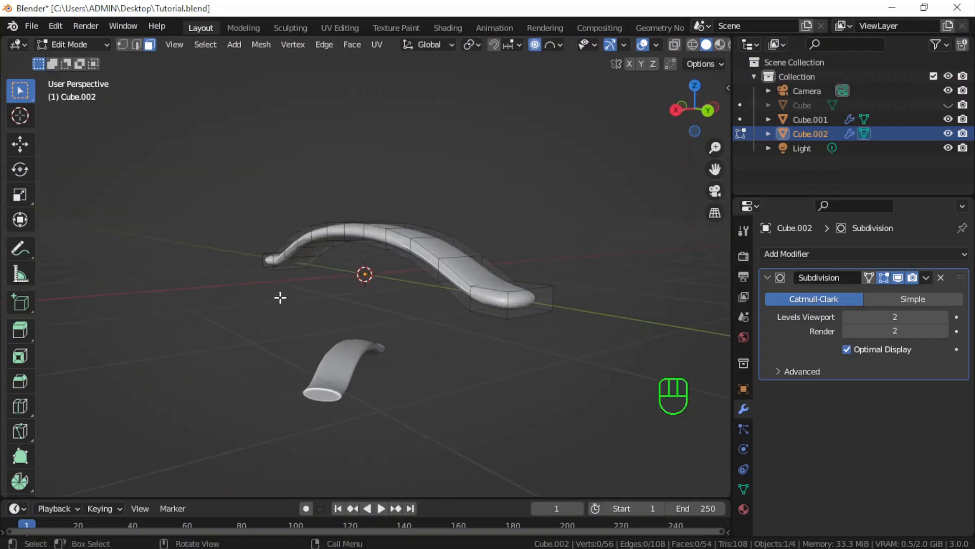
click(525, 303)
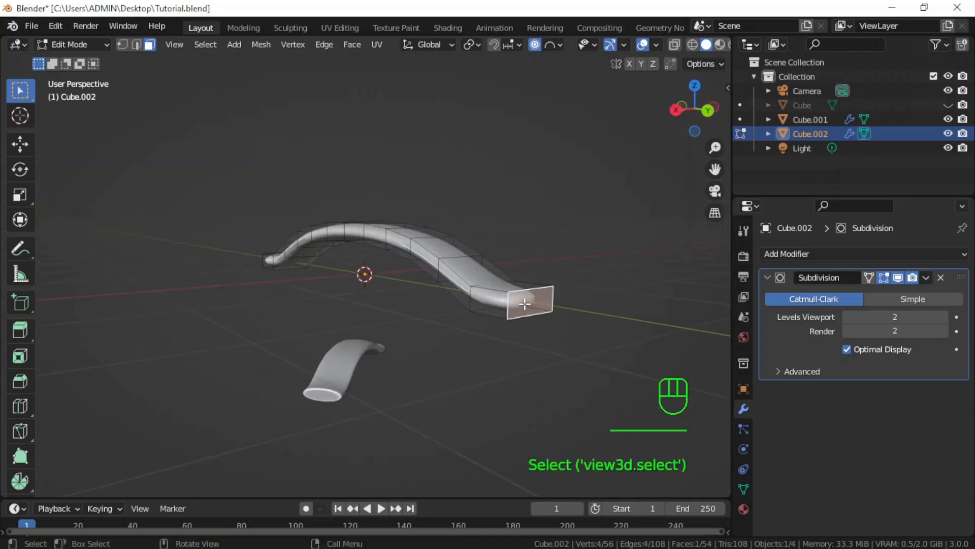
key(i)
click(583, 374)
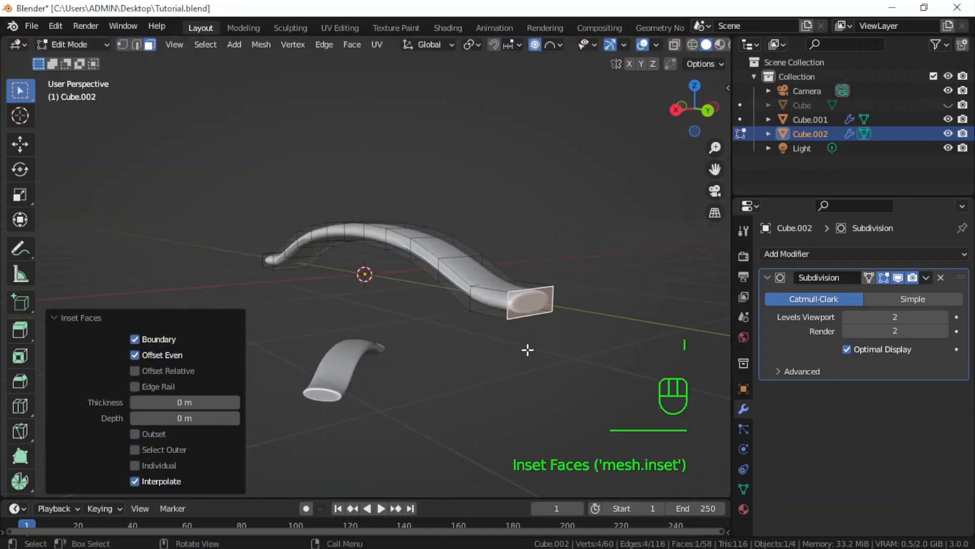
middle_drag(387, 300, 476, 327)
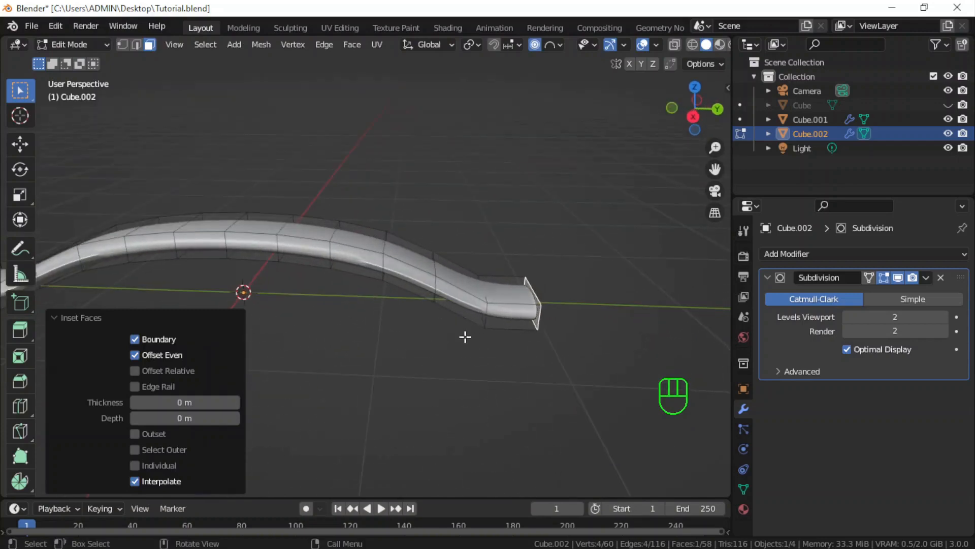
key(KP_0)
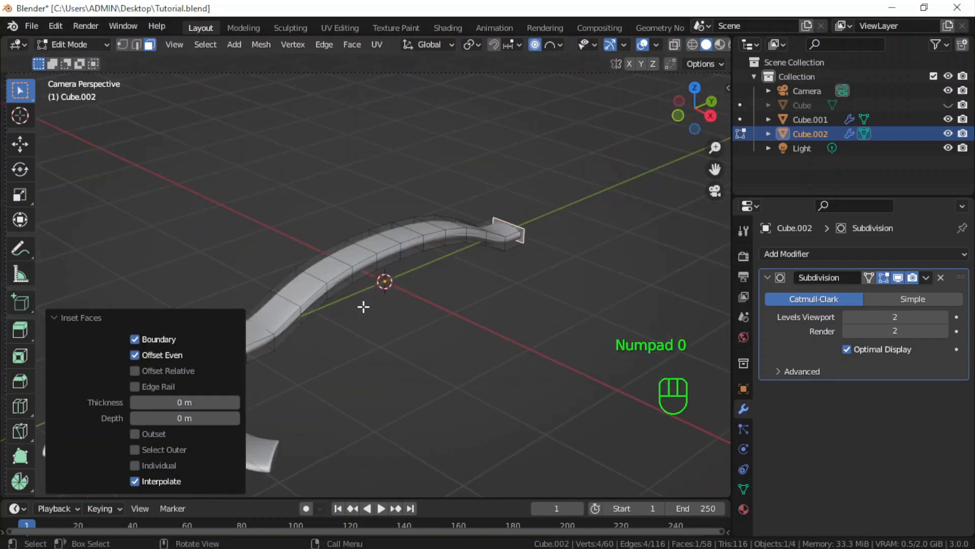
click(363, 308)
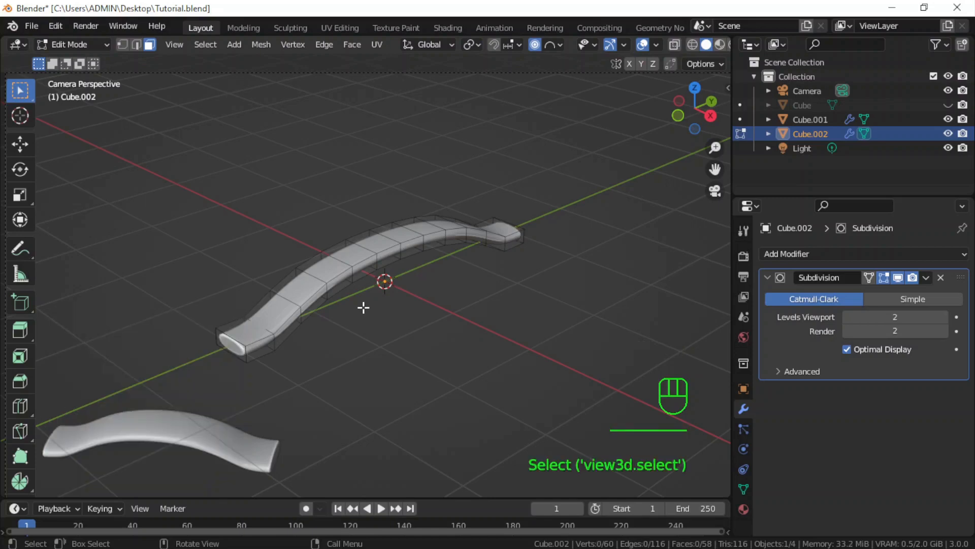
key(Tab)
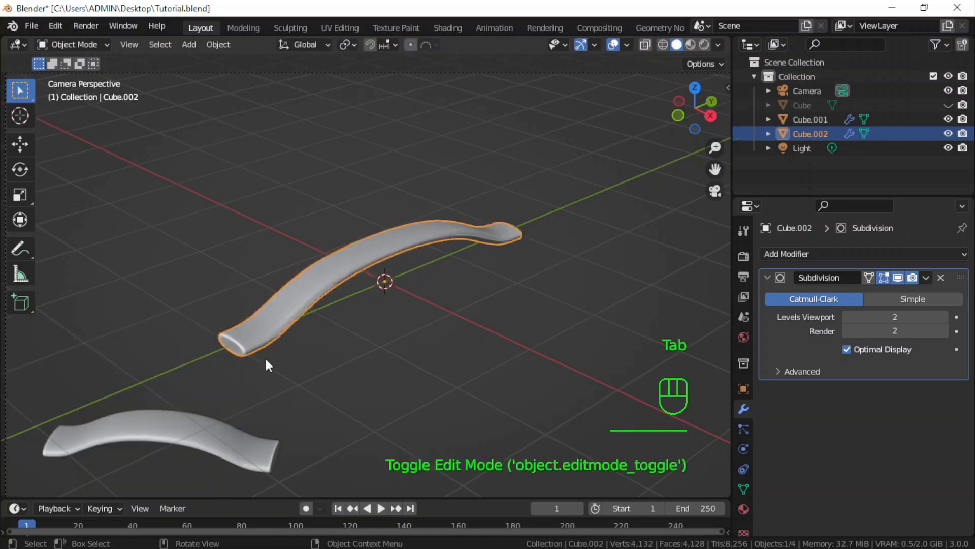
Step: Move the finished handle away from the origin by about -1.523 m in X, -0.839 m in Y and 1.071 m in Z
middle_drag(364, 316, 364, 323)
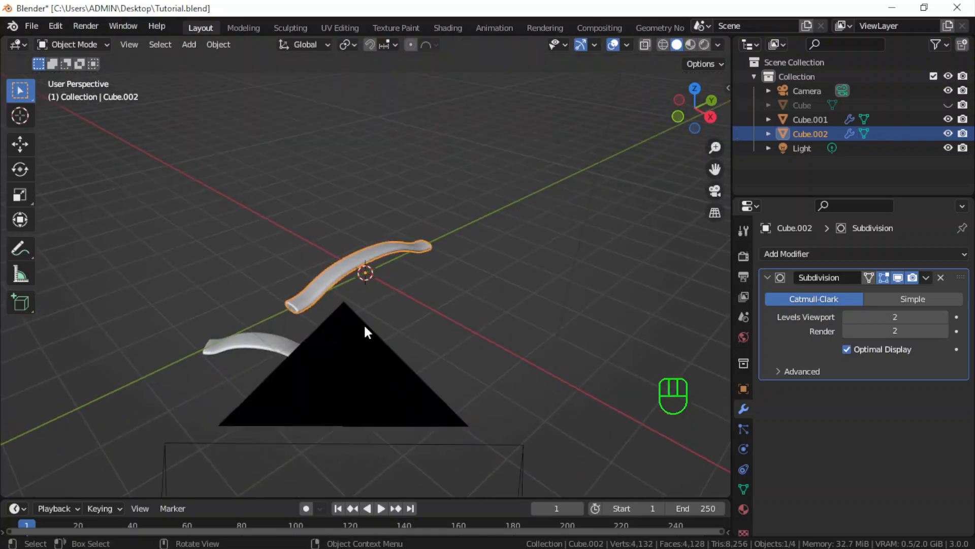
scroll(364, 324, up, 3)
click(328, 260)
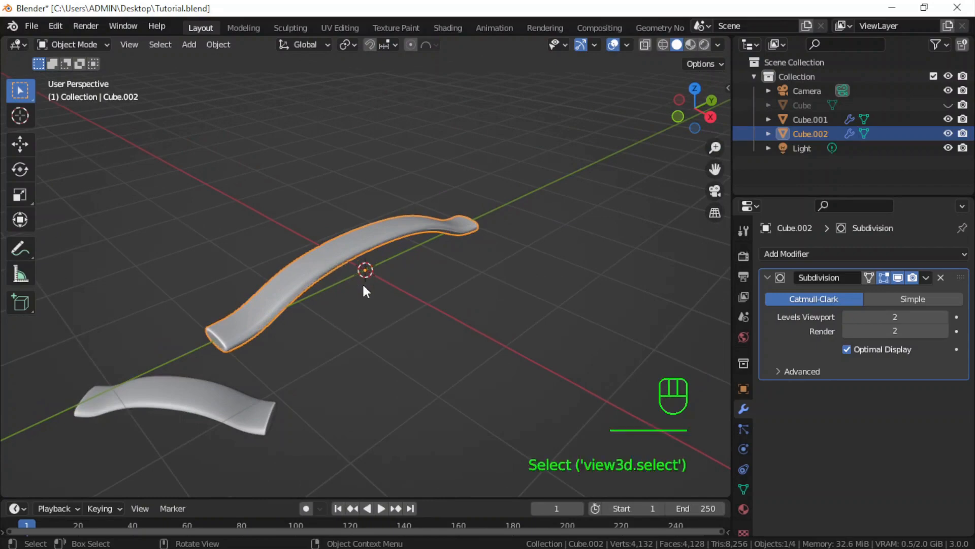
key(KP_0)
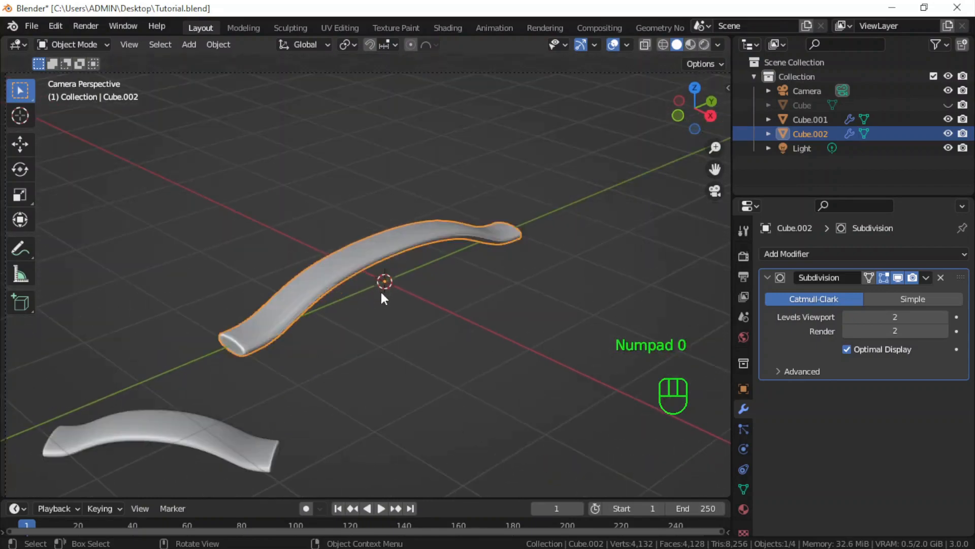
click(376, 251)
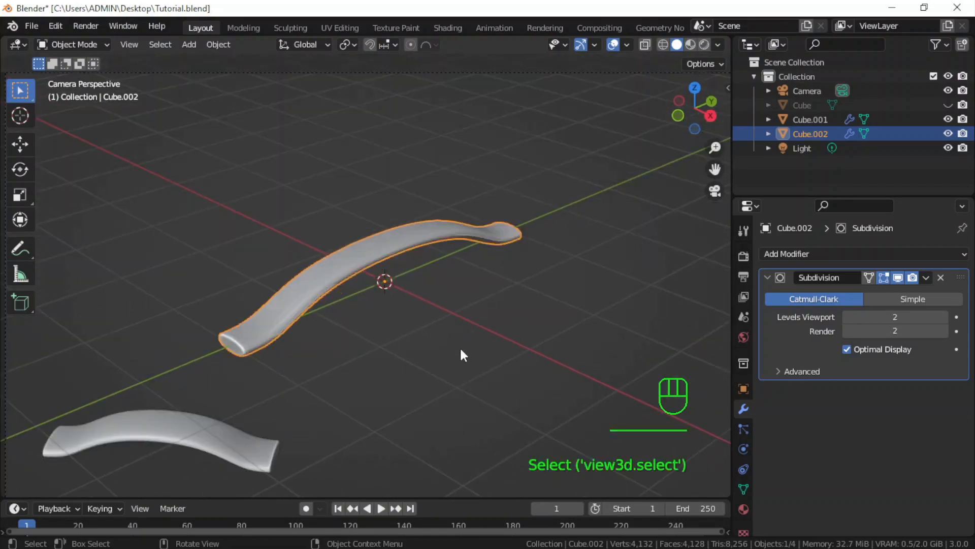
key(g)
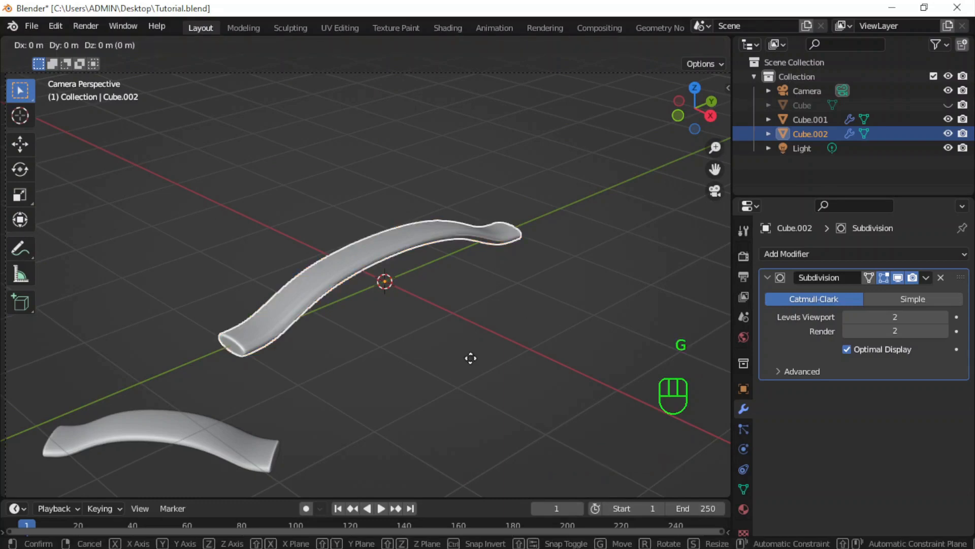
click(315, 246)
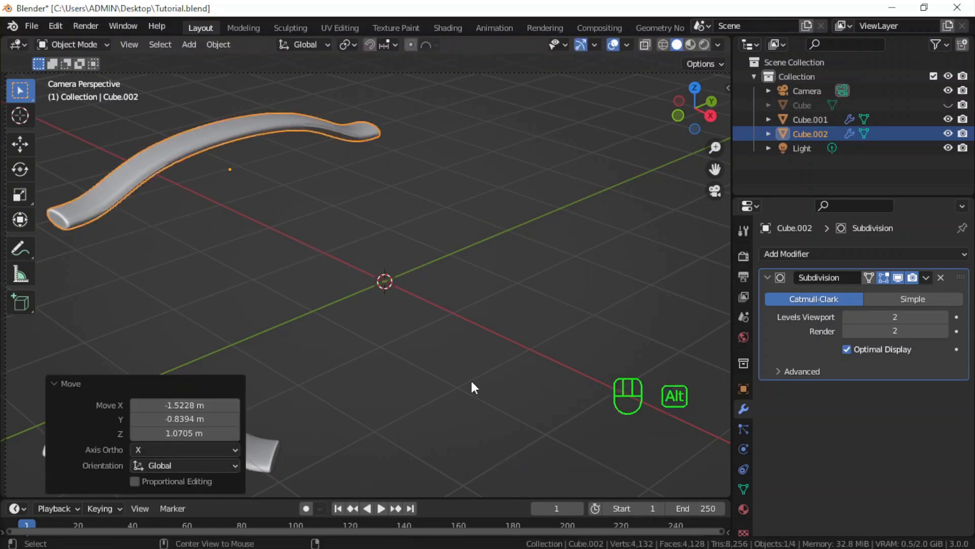
Step: Unhide the example pedestal and add a 2 m mesh cube at the world origin
key(alt+h)
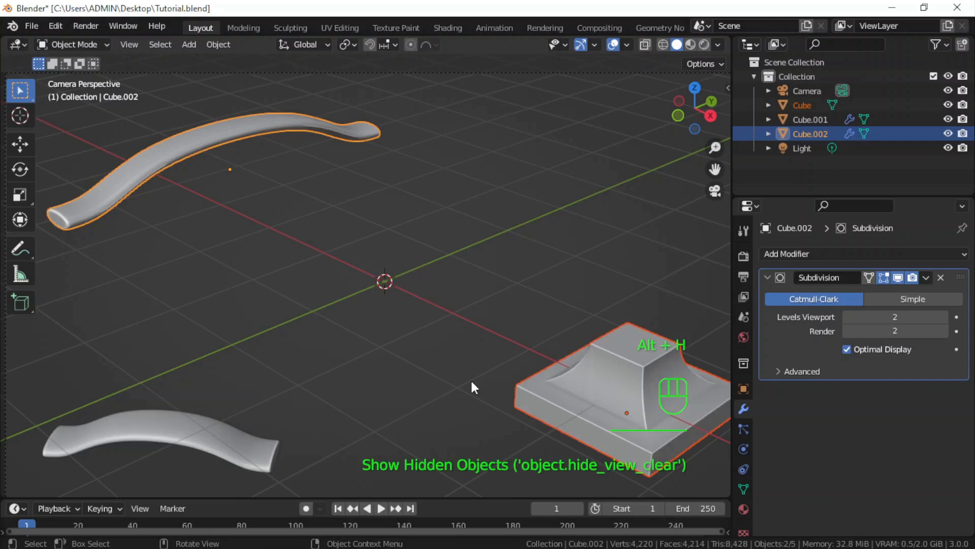
click(624, 397)
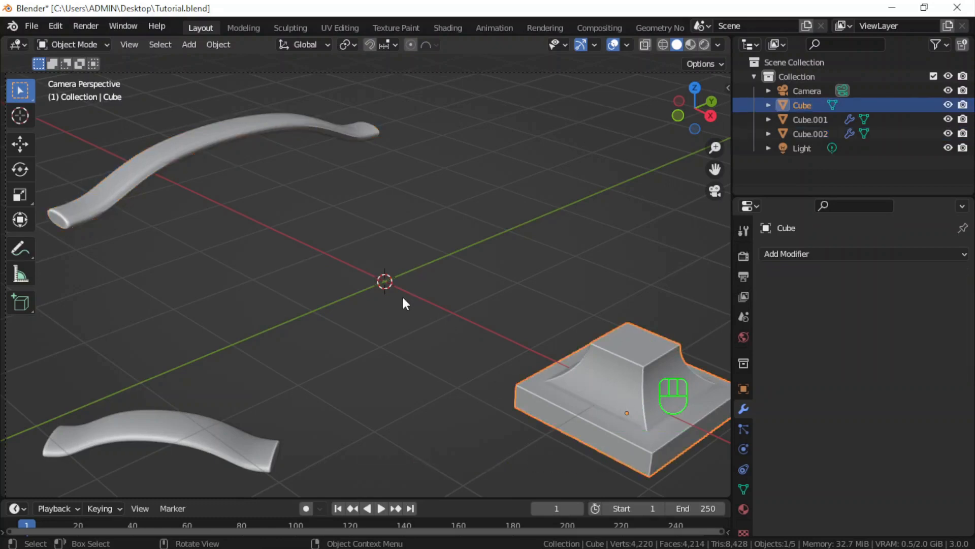
key(shift+a)
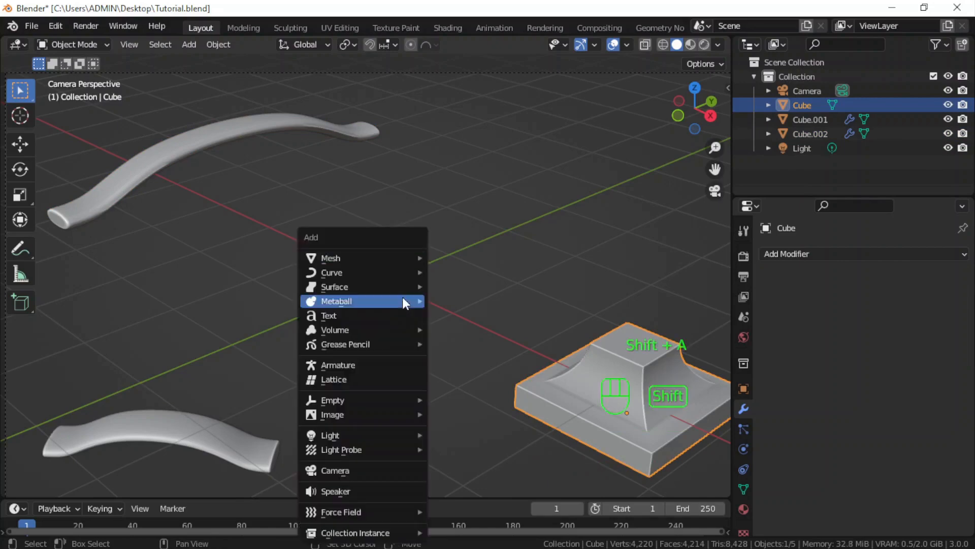
mouse_move(346, 258)
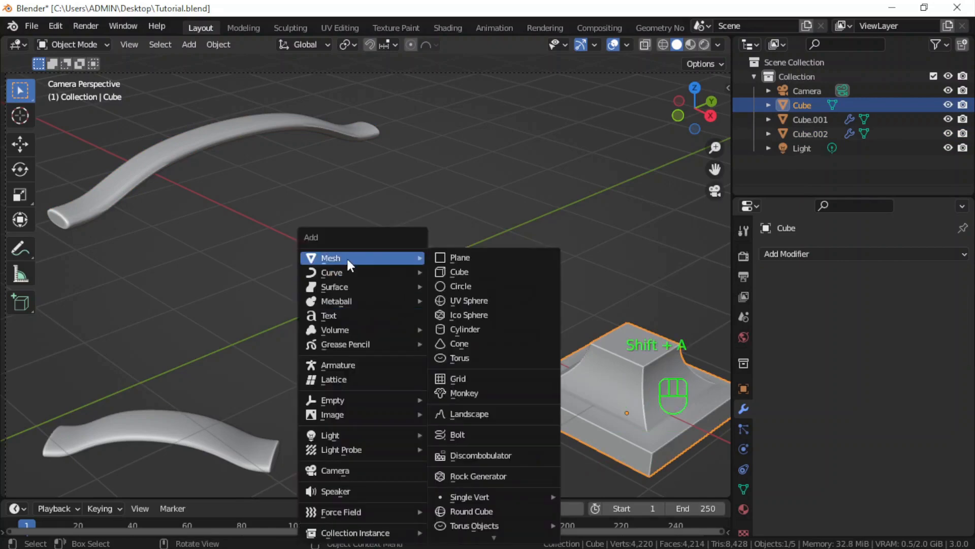
click(459, 272)
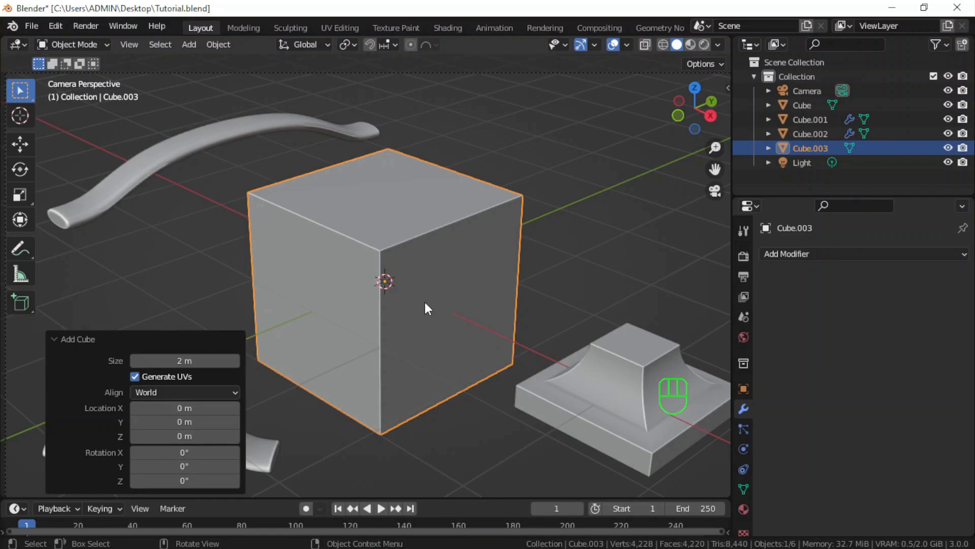
Step: Bevel the cube's top face in Edit Mode with a 0.718 m offset width, 20 segments and a shape of 0.084
key(Tab)
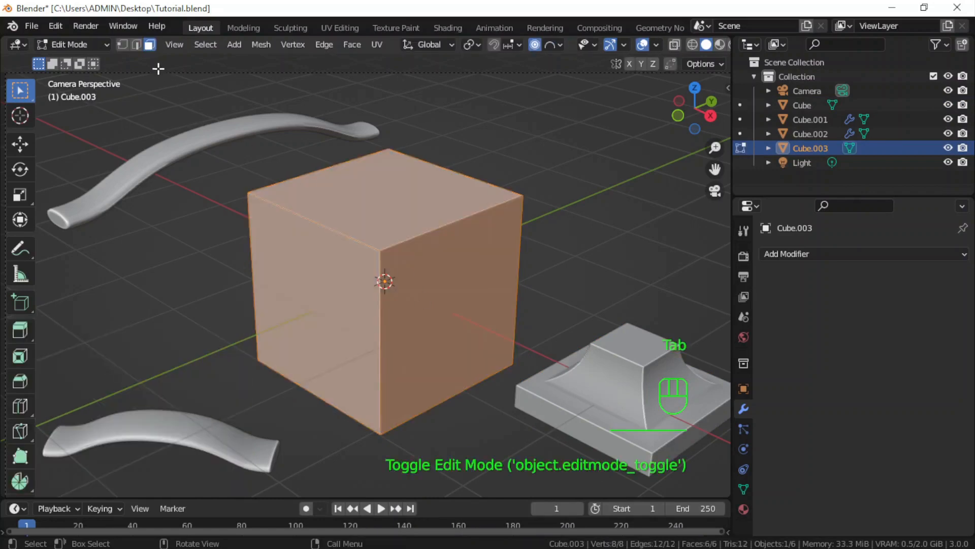
click(398, 224)
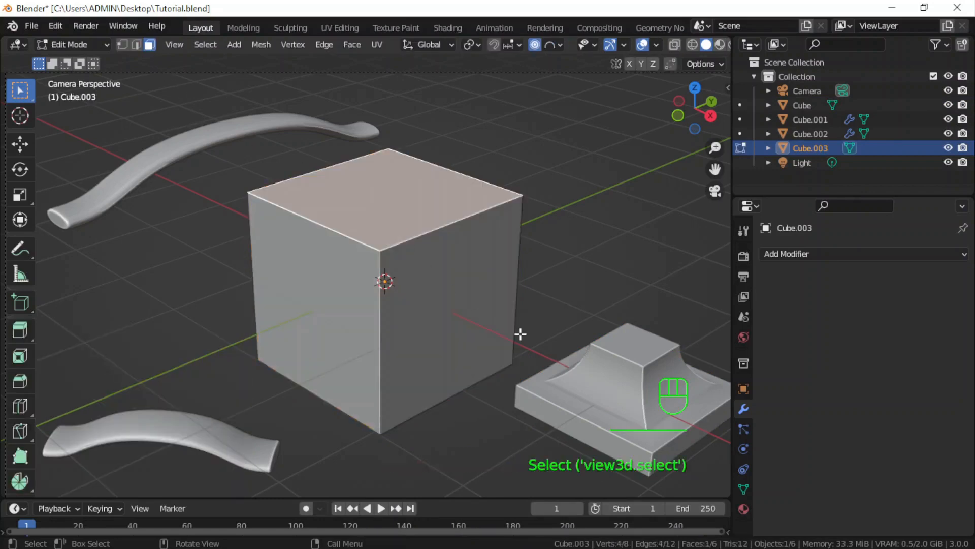
key(ctrl+b)
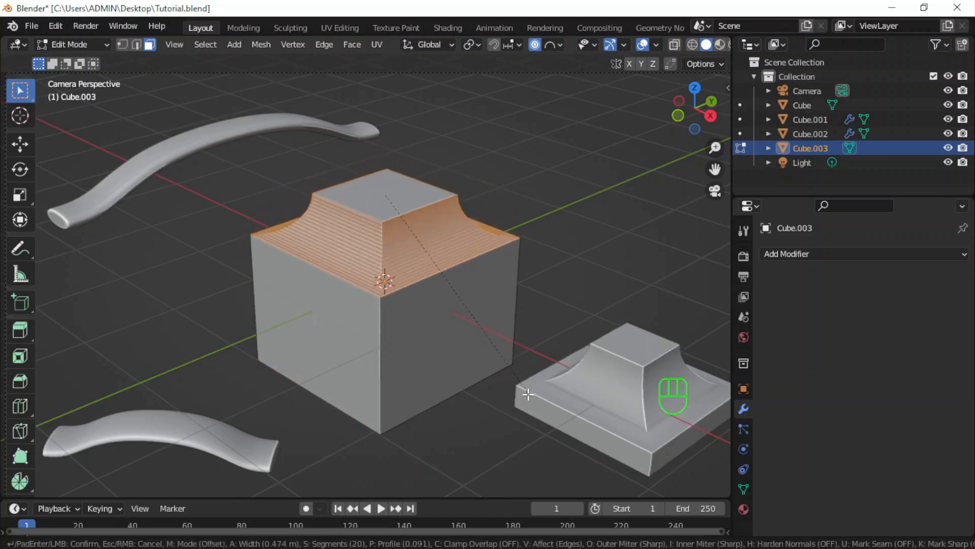
click(529, 421)
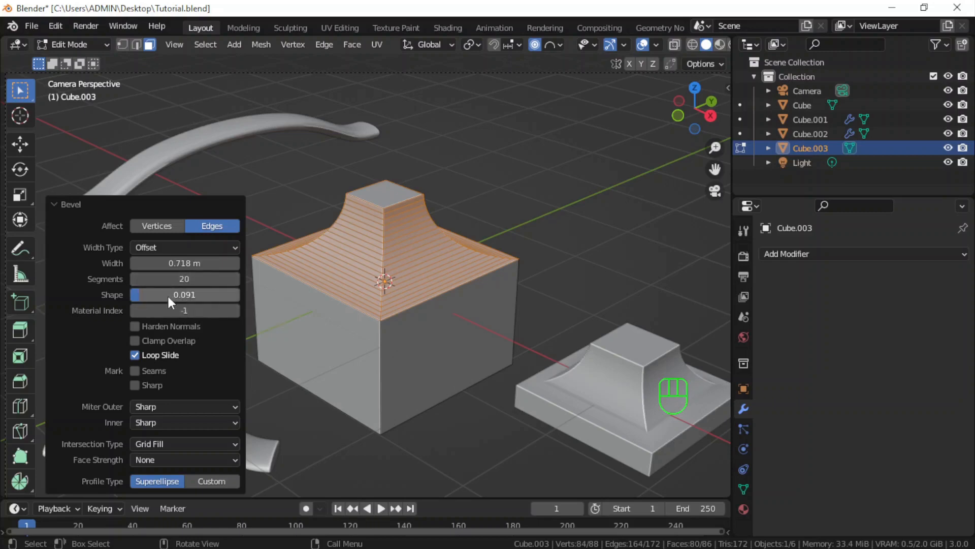
mouse_move(137, 297)
mouse_down()
mouse_move(183, 297)
mouse_move(141, 296)
mouse_up()
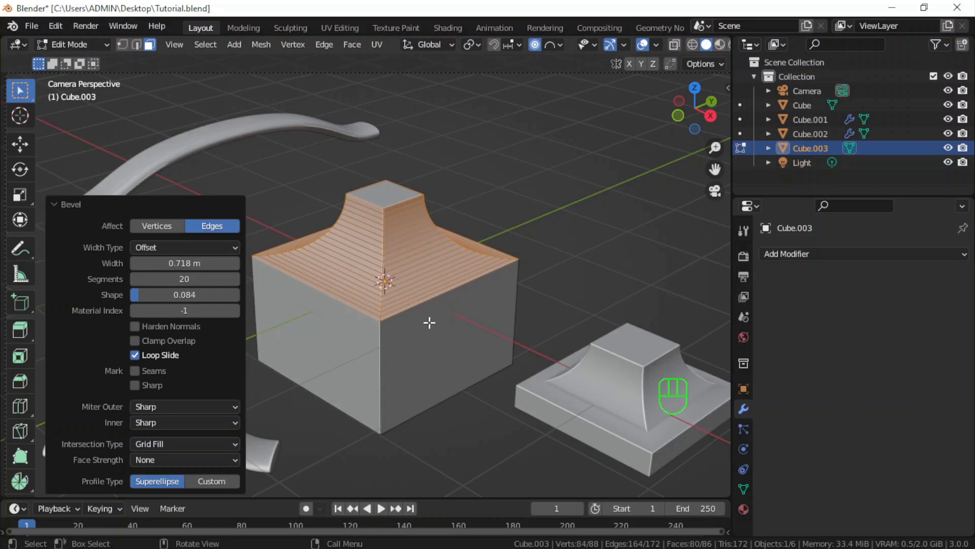
click(280, 379)
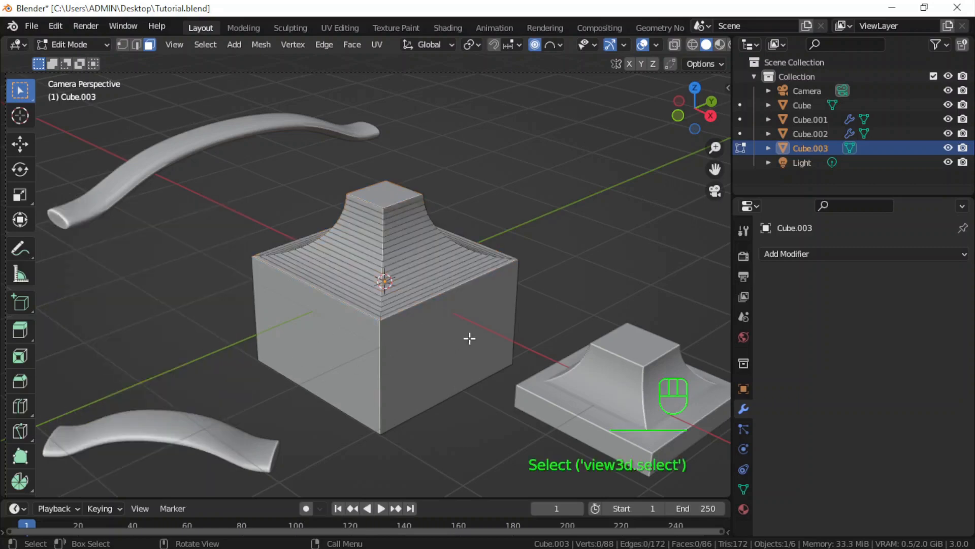
Step: Select the bottom face of the beveled cube
middle_drag(468, 337, 548, 265)
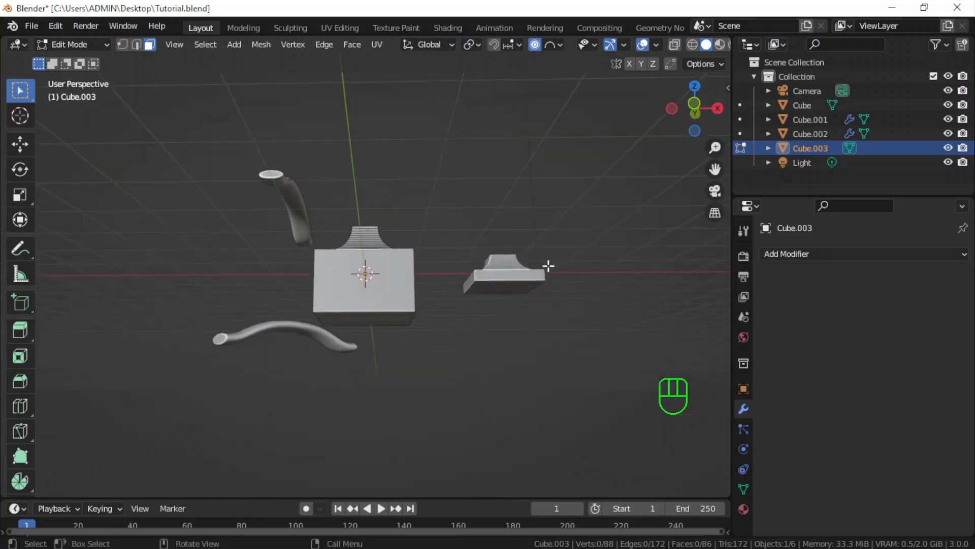
click(371, 318)
middle_drag(452, 191, 447, 251)
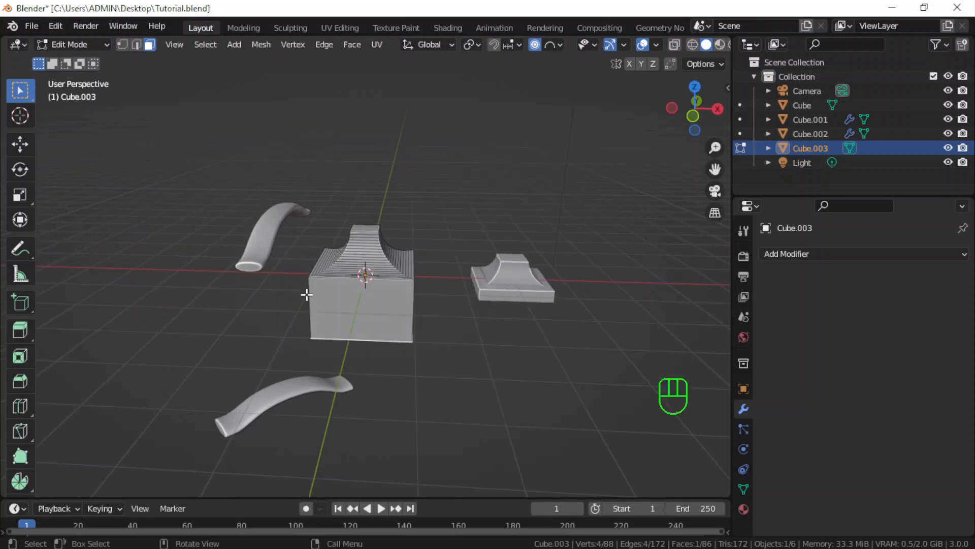
key(g)
key(z)
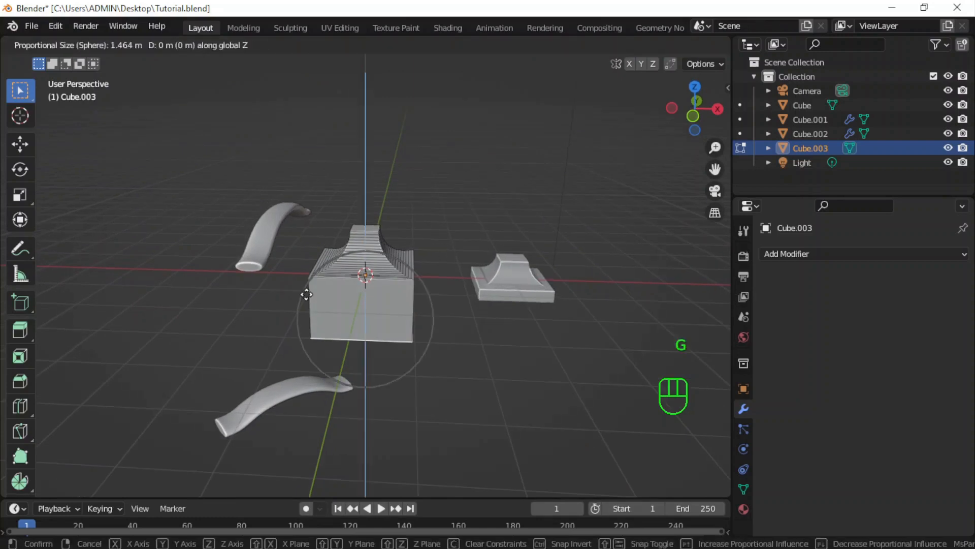
right_click(307, 295)
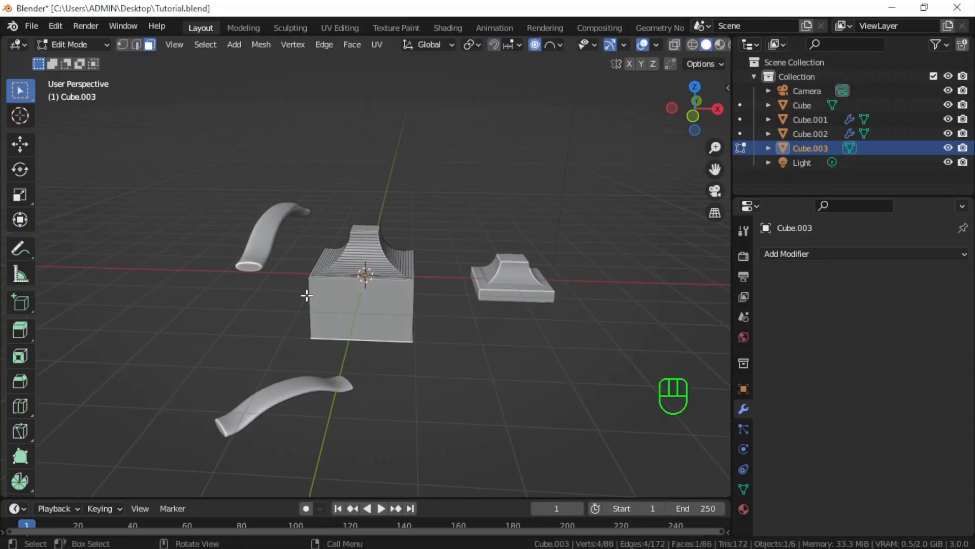
Step: Turn off proportional editing and raise the selected bottom face by about 0.866 m along Z to thin the base
click(535, 45)
key(g)
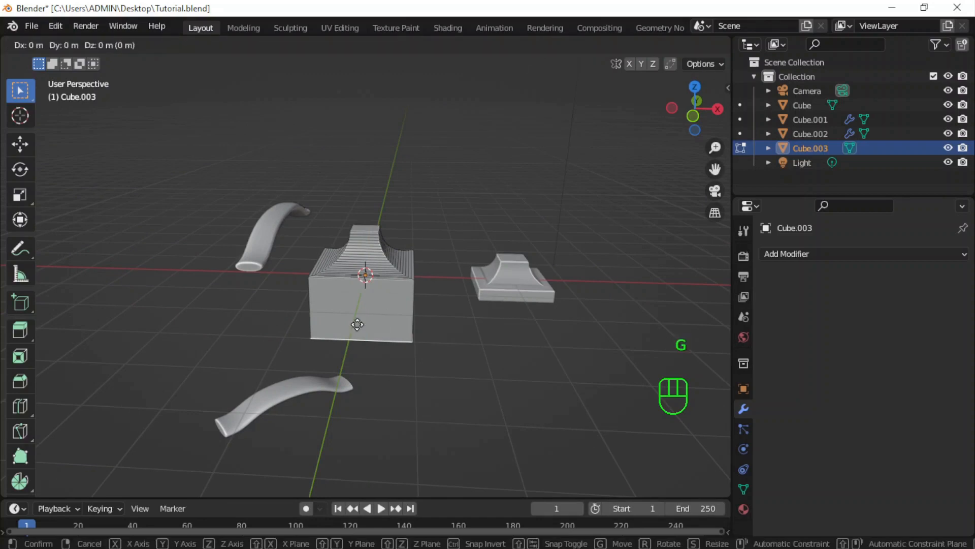
key(z)
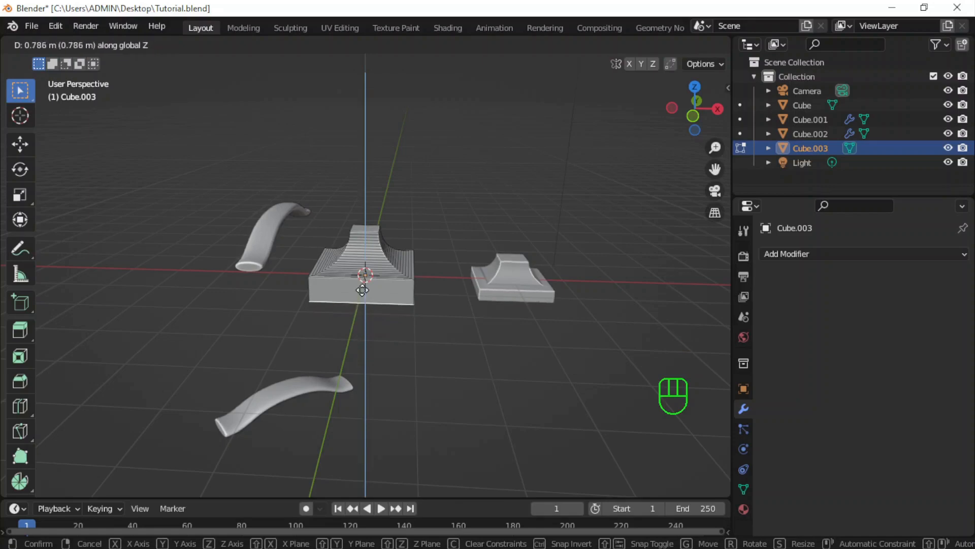
click(365, 287)
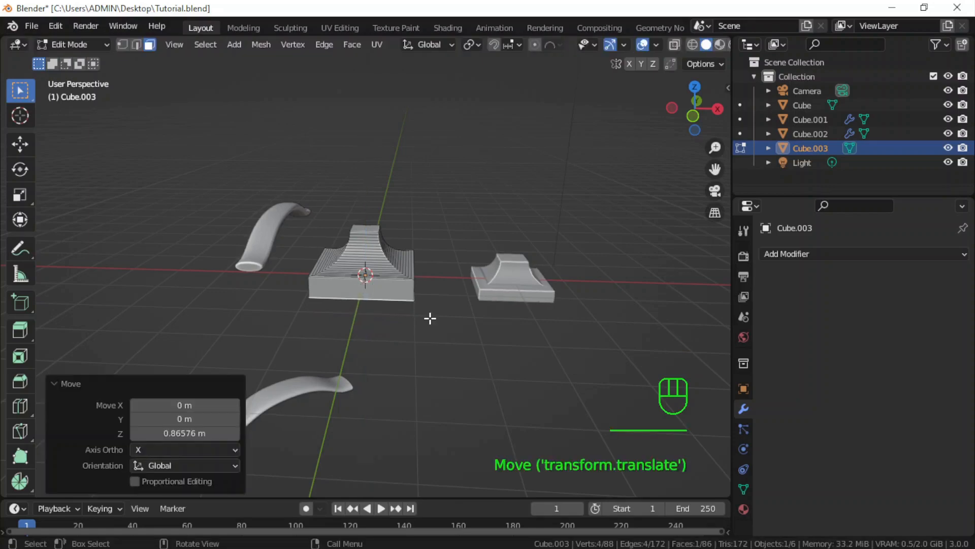
key(KP_0)
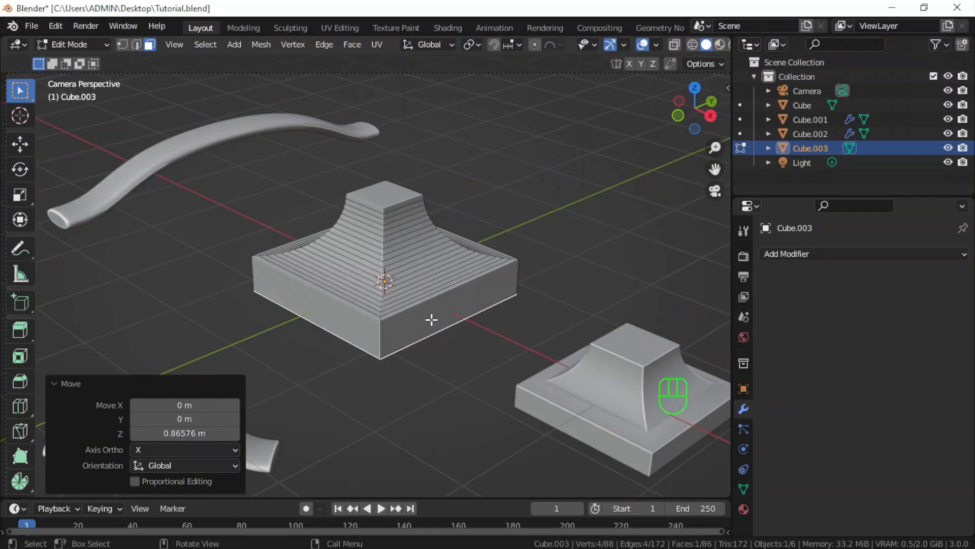
Step: Apply Shade Smooth to the new pedestal in Object Mode and enable Auto Smooth at 30° for its normals
key(Tab)
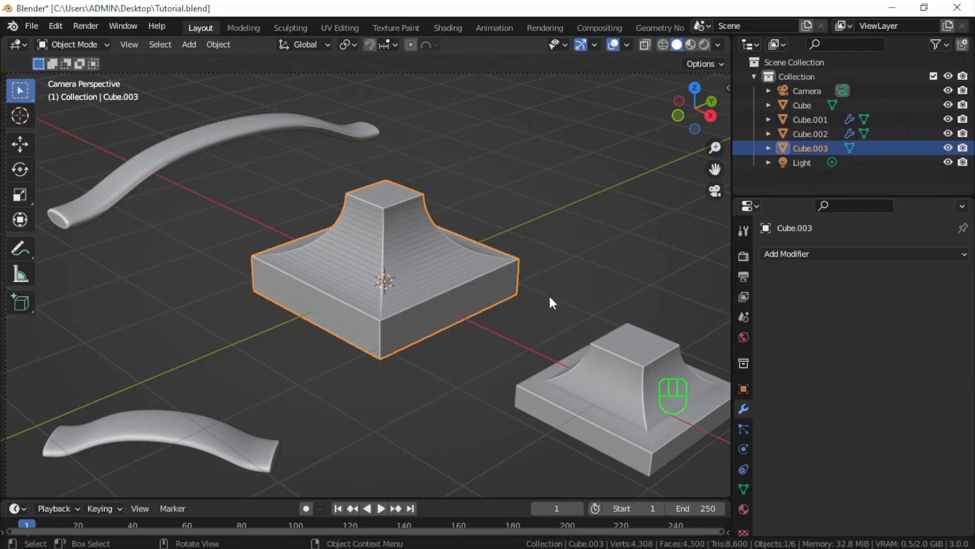
right_click(404, 260)
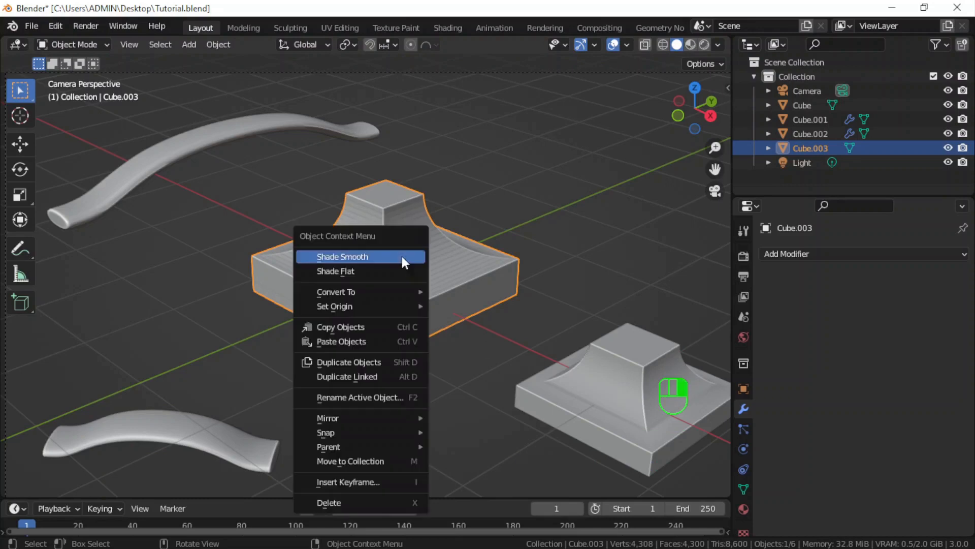
click(368, 256)
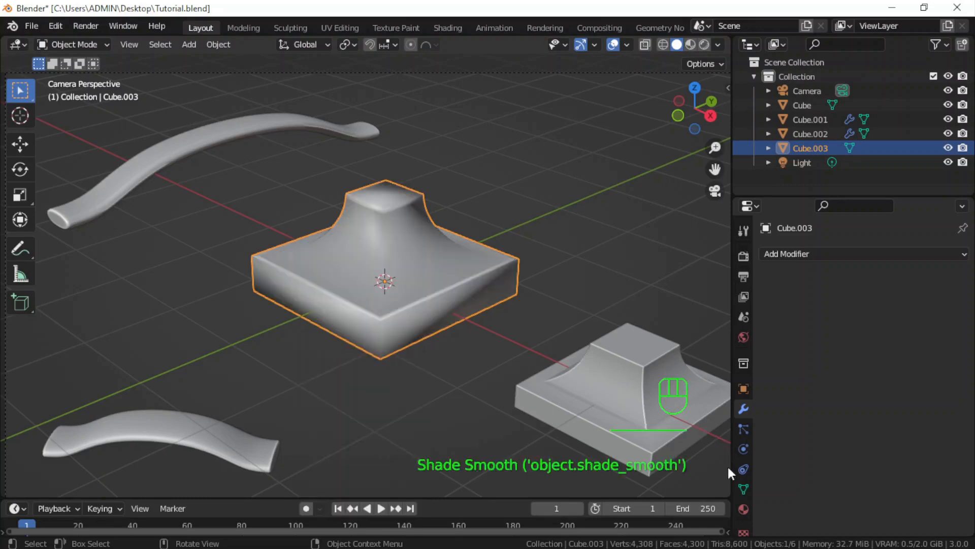
click(742, 488)
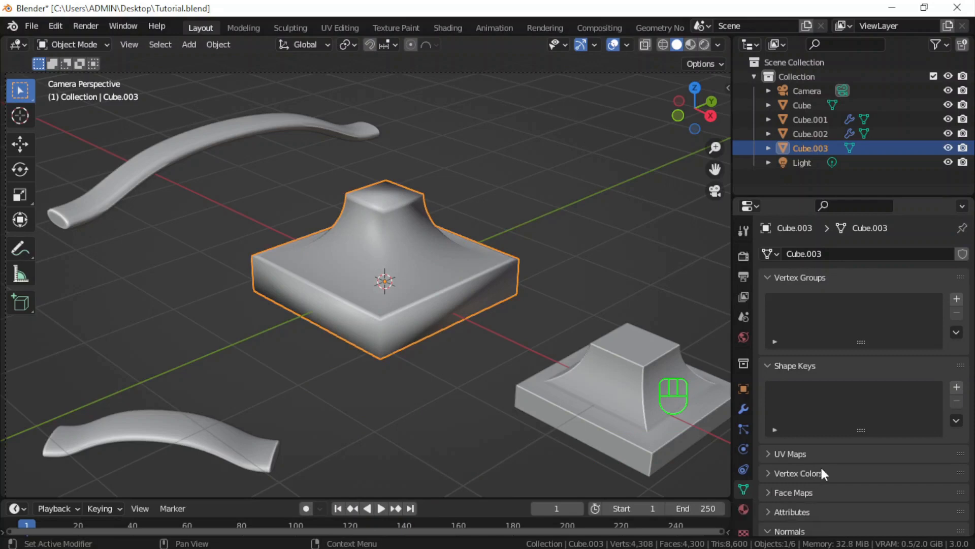
scroll(821, 466, down, 4)
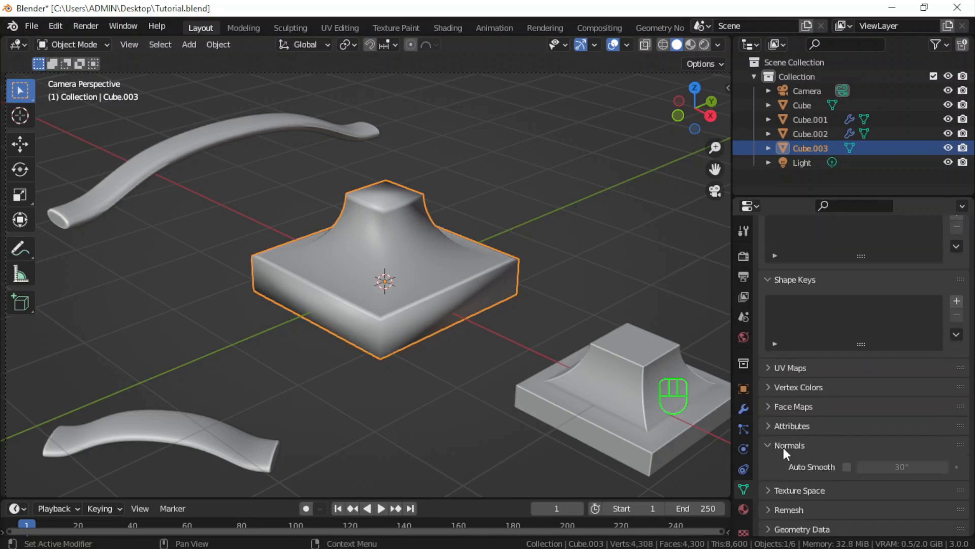
click(846, 466)
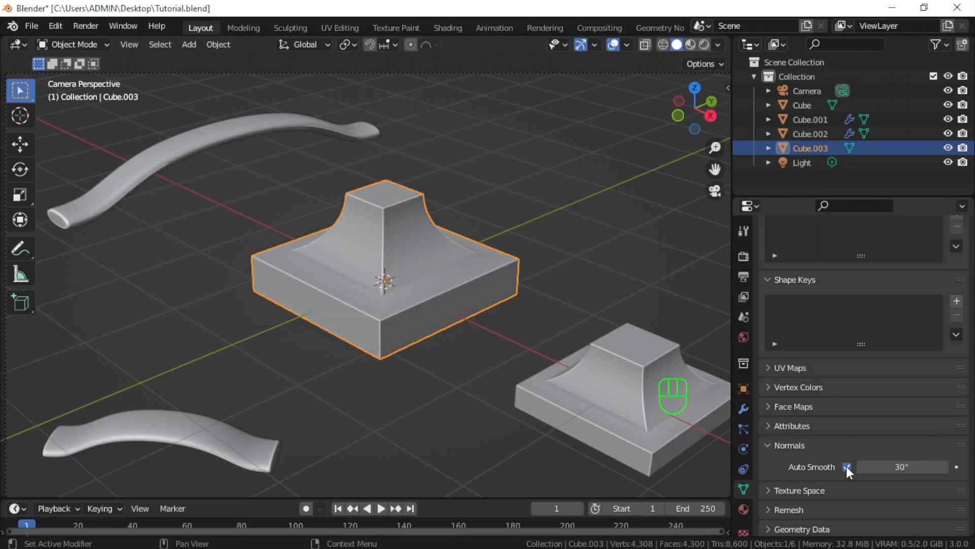
Step: Move the finished pedestal away from the origin to the free area behind the example pedestal and deselect it
click(403, 270)
key(g)
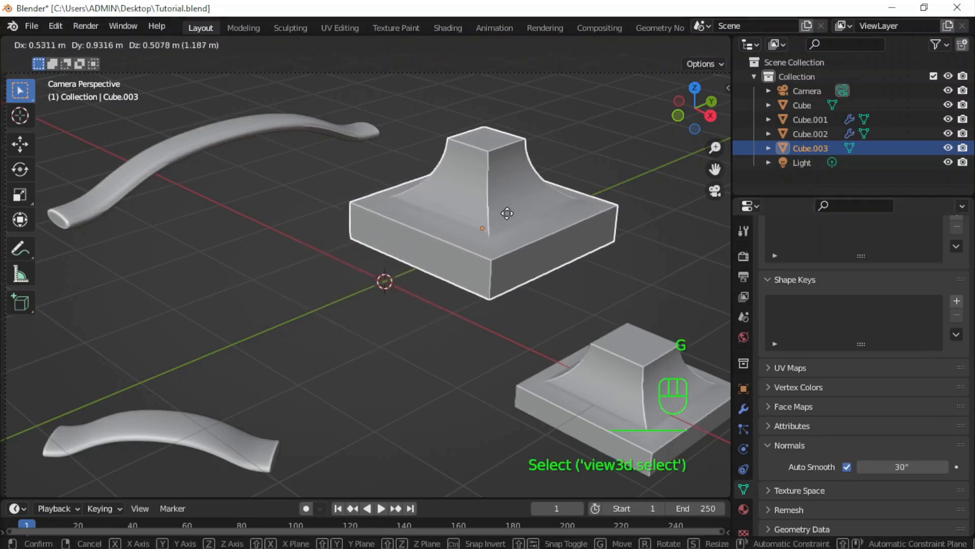
click(531, 201)
click(218, 308)
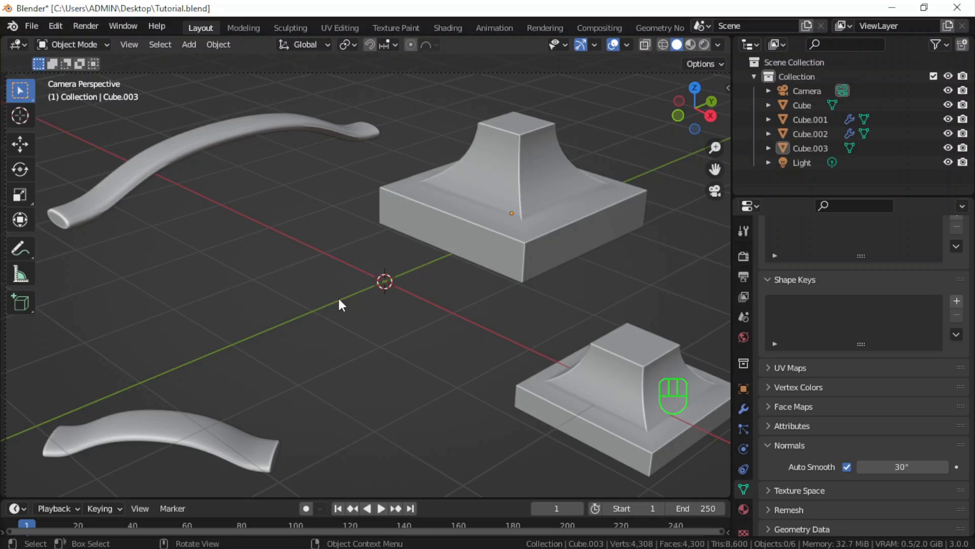
scroll(339, 300, down, 1)
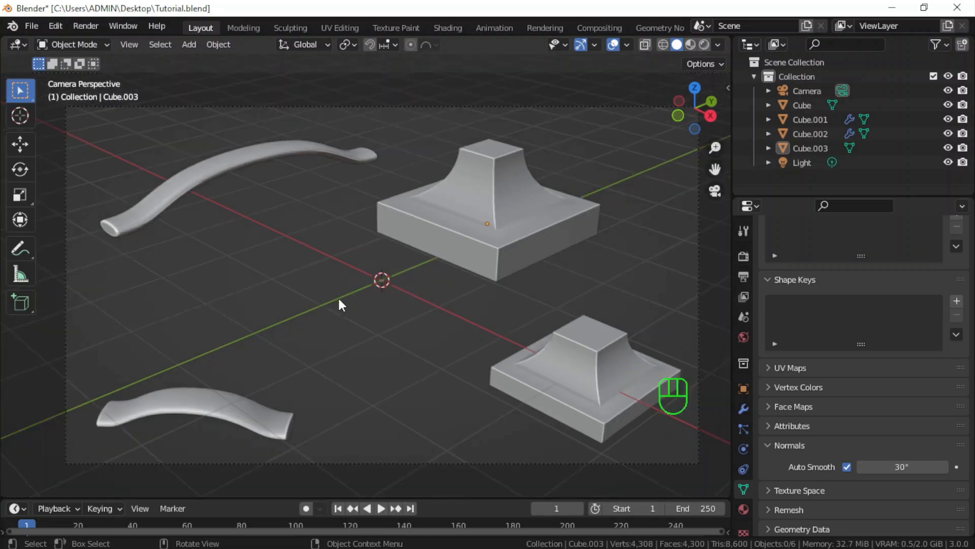